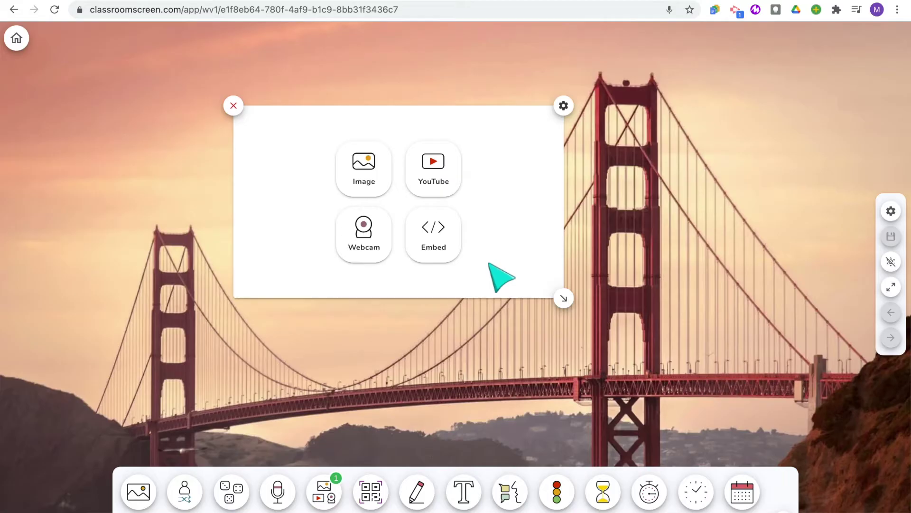
click(444, 189)
click(342, 203)
text(https://youtu.be/VMxjzWHbyFM)
click(537, 203)
drag(564, 298, 513, 292)
drag(370, 296, 700, 308)
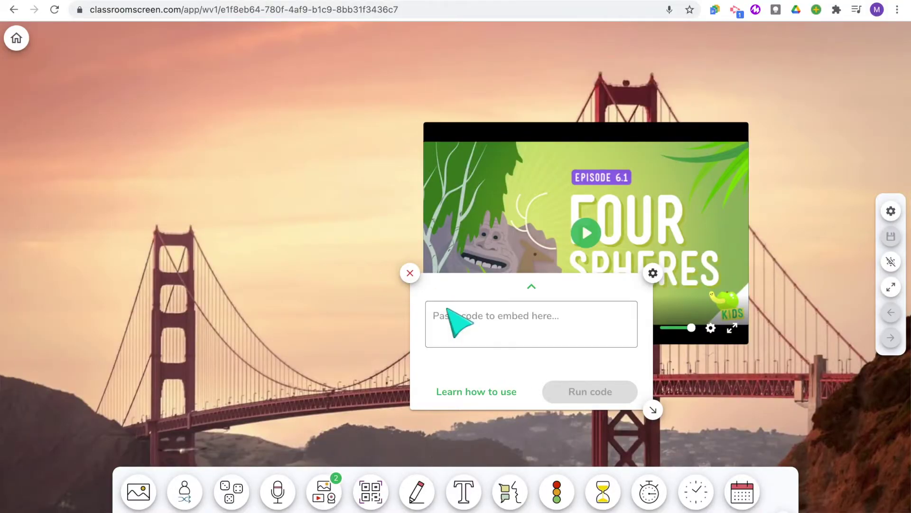
- Embed the Google Slides presentation from its copied iframe code and place it, enlarged, beside the video
click(458, 322)
key(ctrl+v)
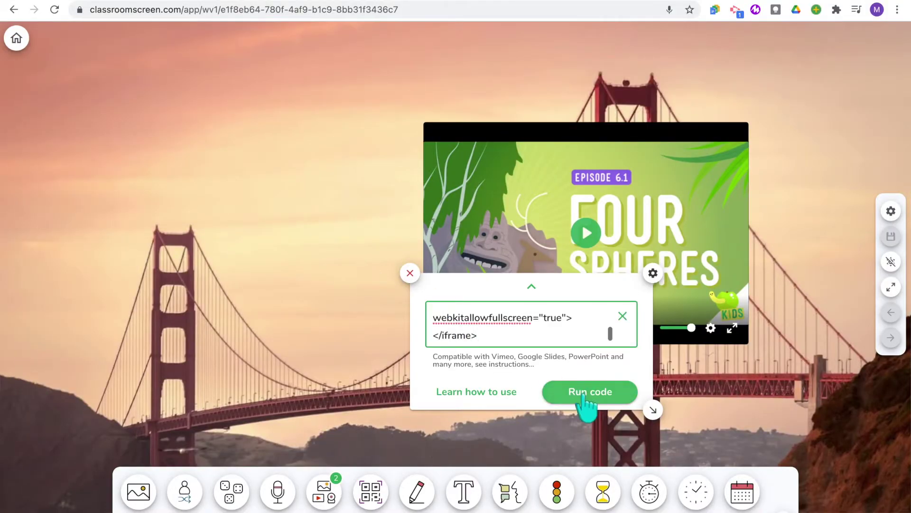
click(586, 393)
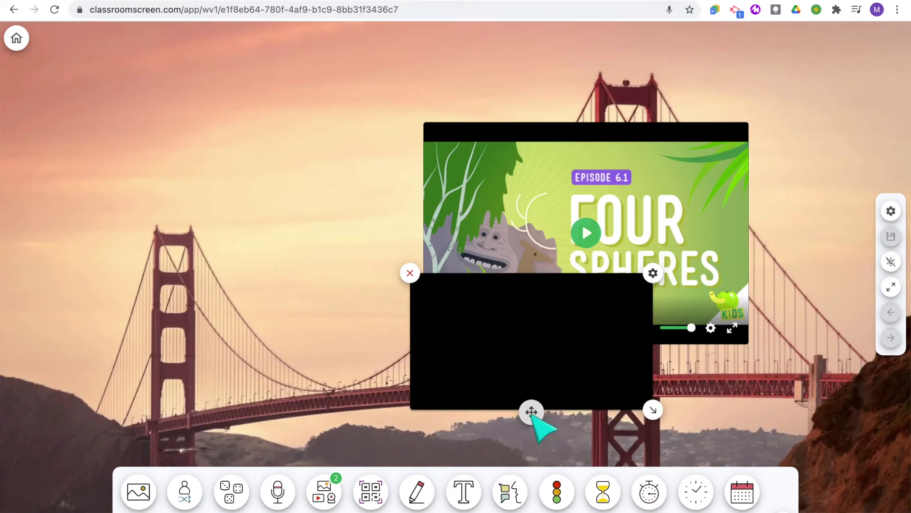
drag(531, 412, 159, 240)
drag(311, 266, 382, 342)
- Present the embedded Earth's Systems slides in full screen and advance through them
click(141, 330)
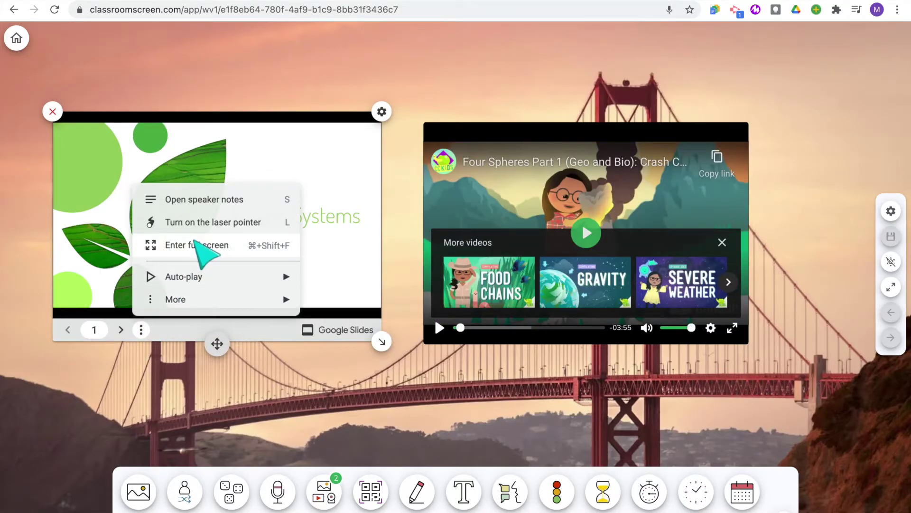
click(195, 243)
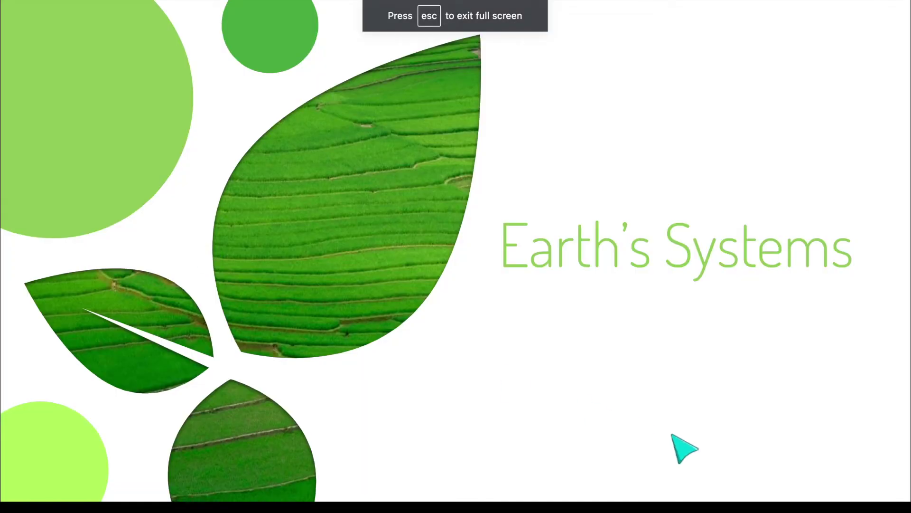
key(Right)
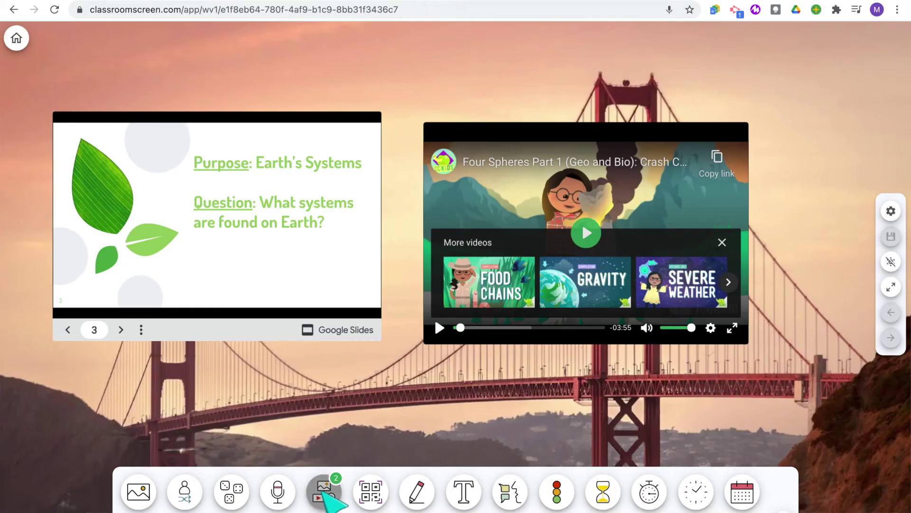
- Open another media widget to view its source options and remove it
click(326, 492)
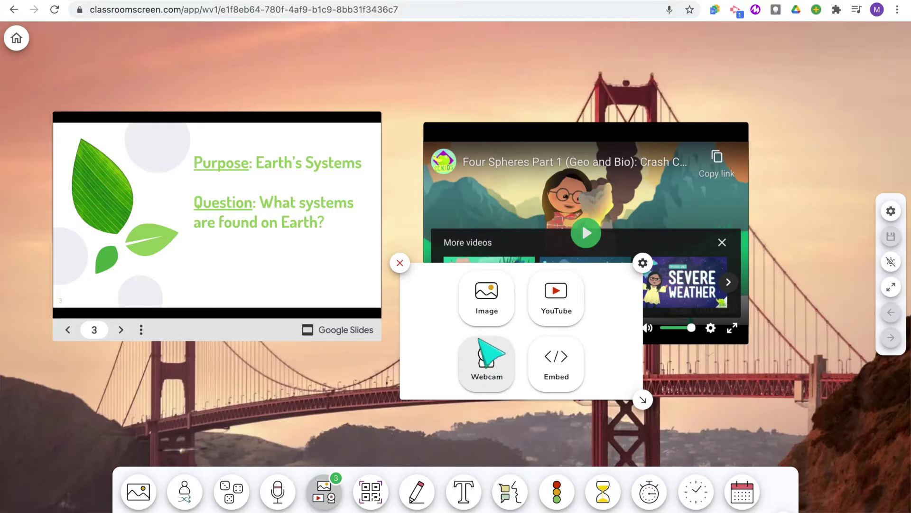
click(400, 262)
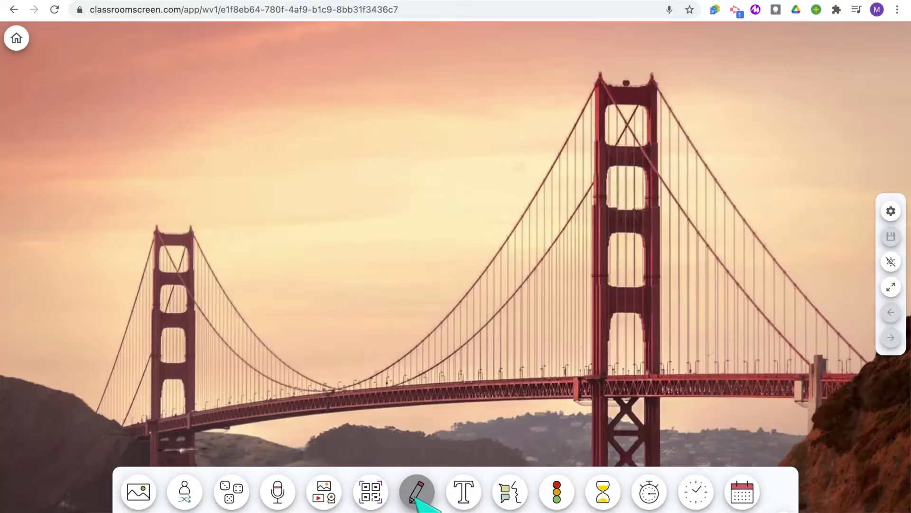
- Add a drawing board, draw a light green zigzag on it, and erase parts of the stroke
click(417, 492)
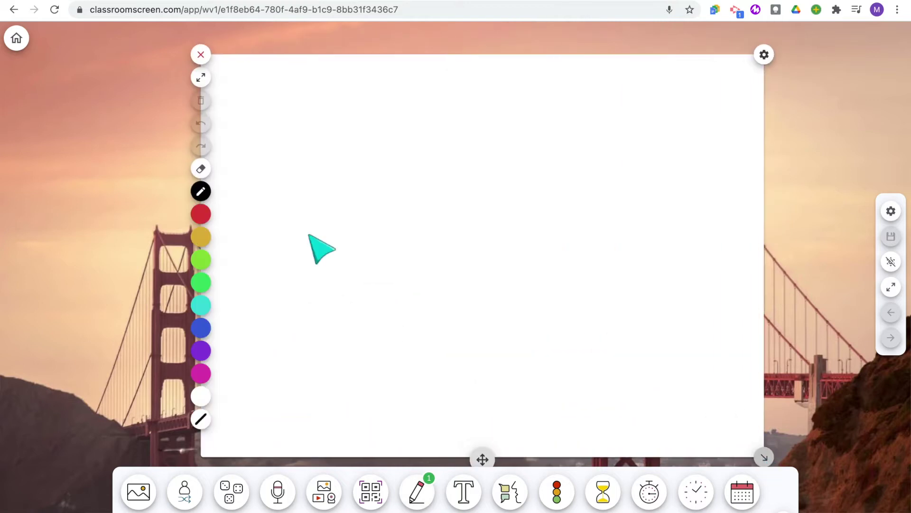
click(201, 259)
mouse_move(305, 113)
mouse_down()
mouse_move(278, 163)
mouse_move(325, 186)
mouse_up()
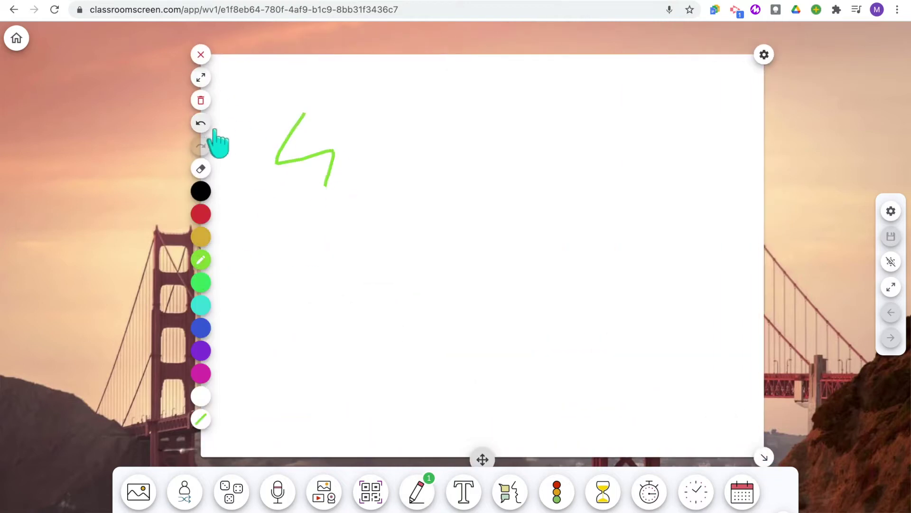
click(201, 169)
drag(338, 122, 304, 133)
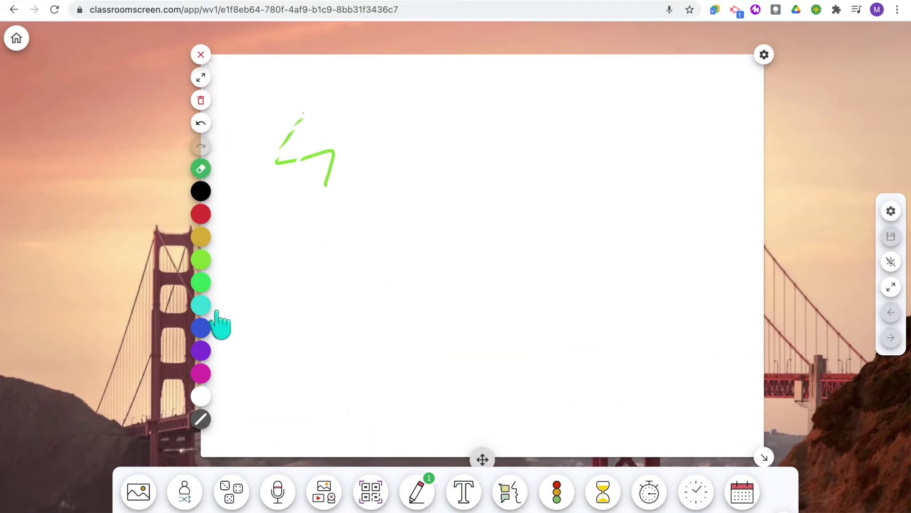
- Draw a blue stroke below the zigzag and clear the whole drawing
click(201, 327)
drag(300, 223, 387, 310)
click(201, 100)
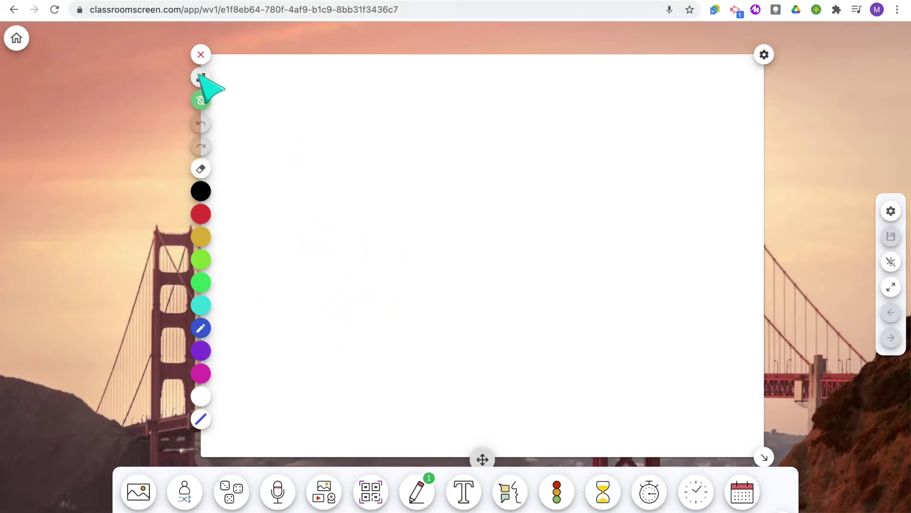
- Expand the drawing board to full screen and try each background pattern from lines to clocks, ending with a plain background
click(201, 77)
click(15, 113)
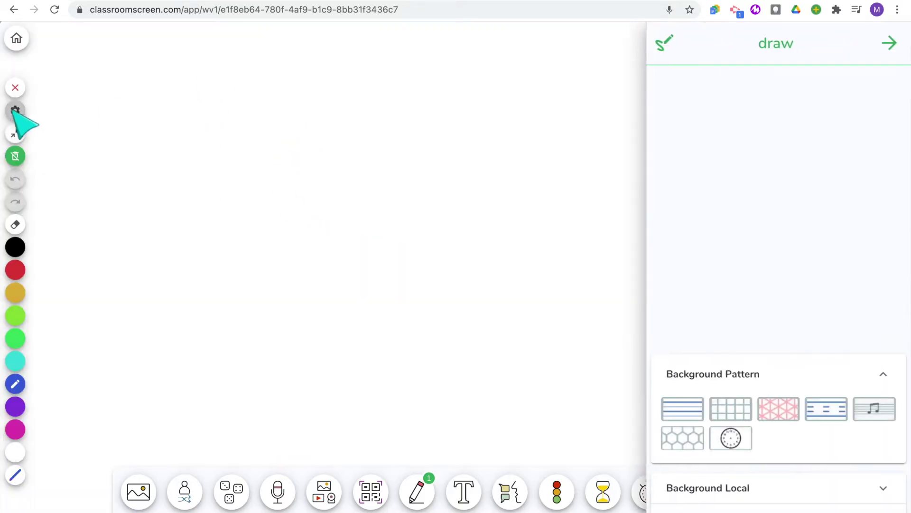
click(685, 406)
click(741, 409)
click(791, 408)
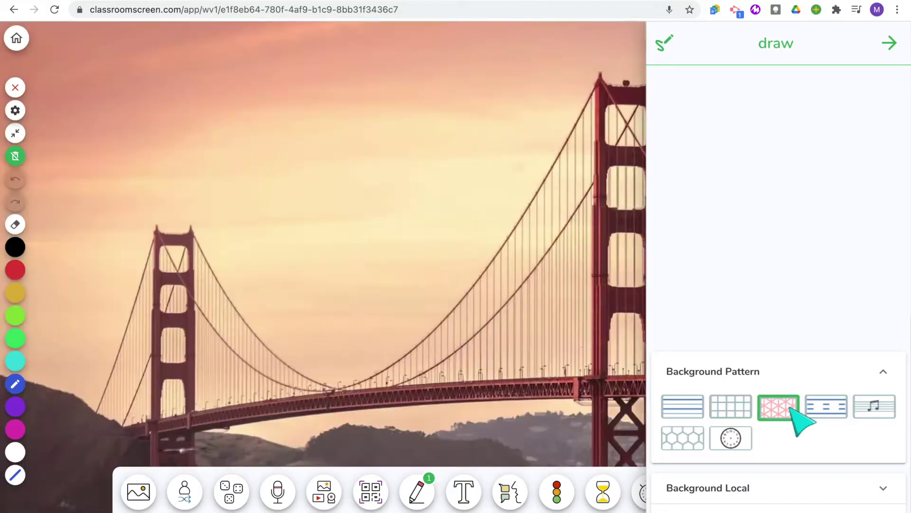
click(828, 407)
click(875, 407)
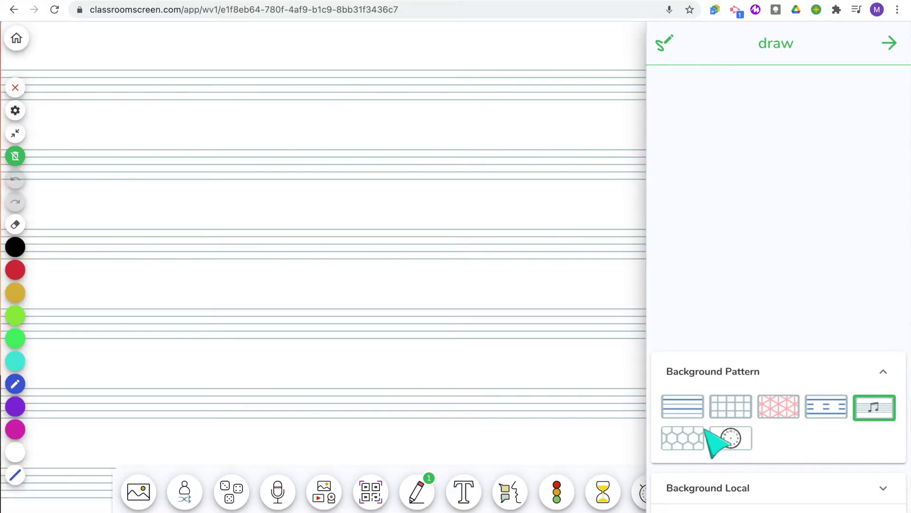
click(684, 440)
click(735, 439)
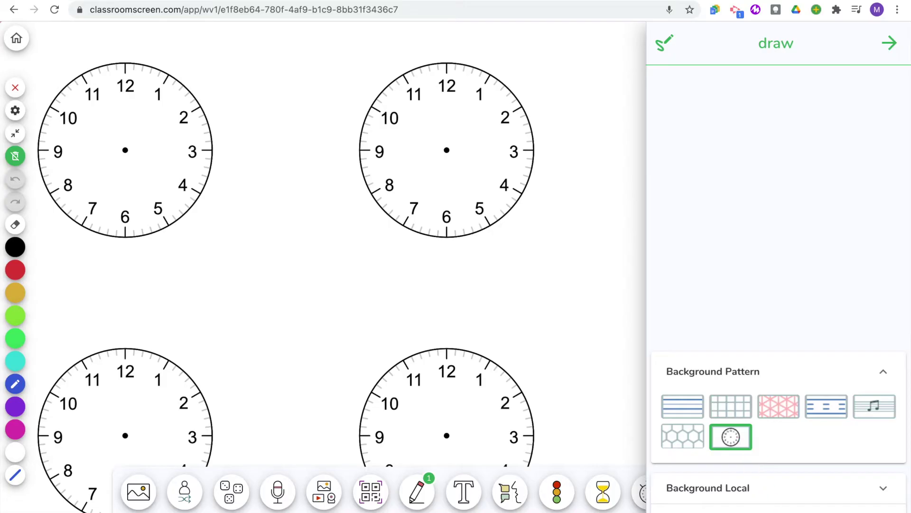
click(731, 436)
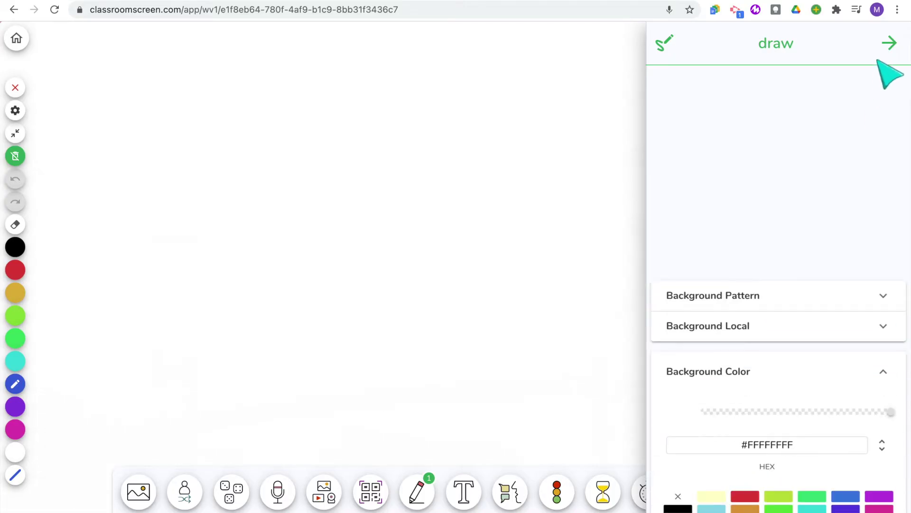
click(889, 42)
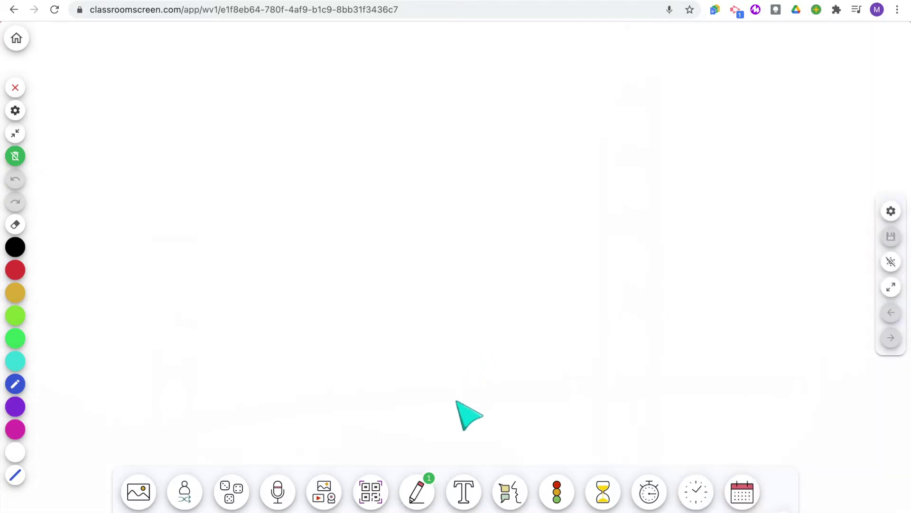
- Add a second, small drawing board, reposition it, and write "3 x 2" on it in blue
click(418, 494)
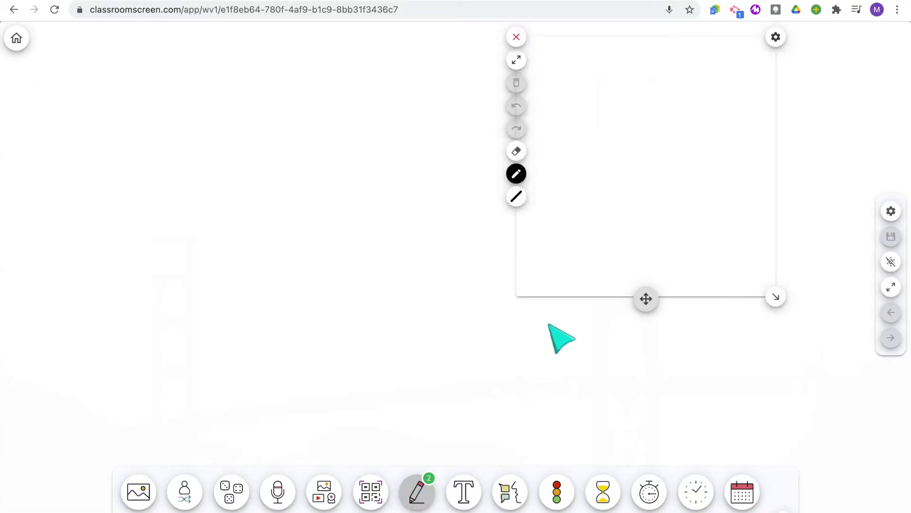
drag(646, 299, 685, 362)
click(559, 236)
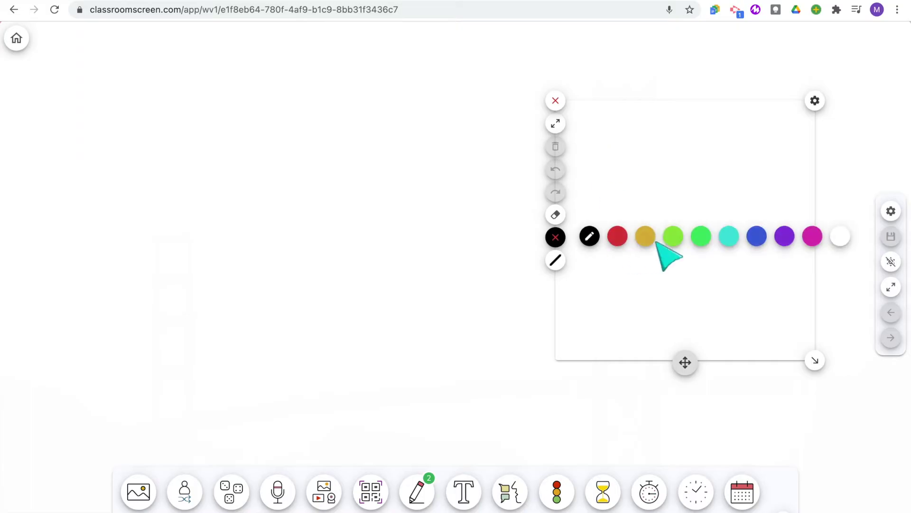
click(760, 237)
drag(594, 146, 590, 194)
drag(637, 151, 675, 195)
mouse_move(671, 154)
mouse_down()
mouse_move(641, 196)
mouse_move(717, 204)
mouse_up()
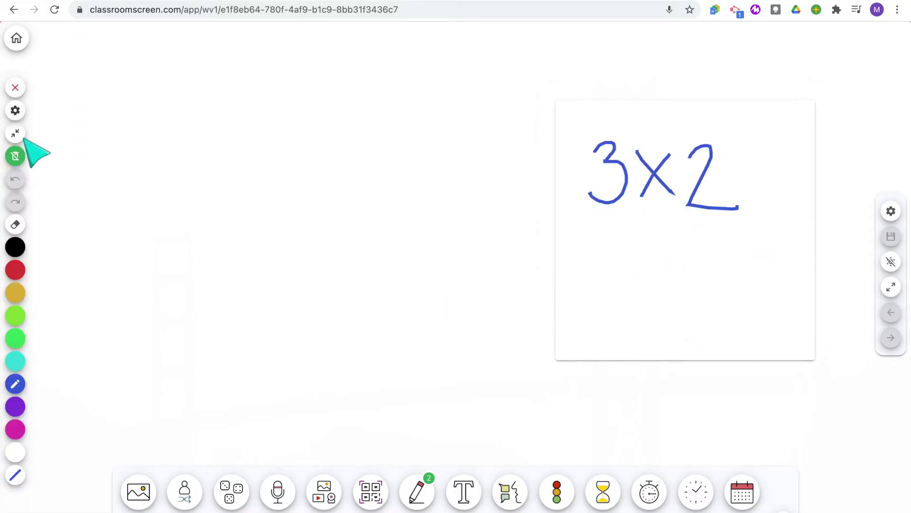
- Apply the square grid background pattern to the full-screen drawing board
click(848, 292)
click(731, 402)
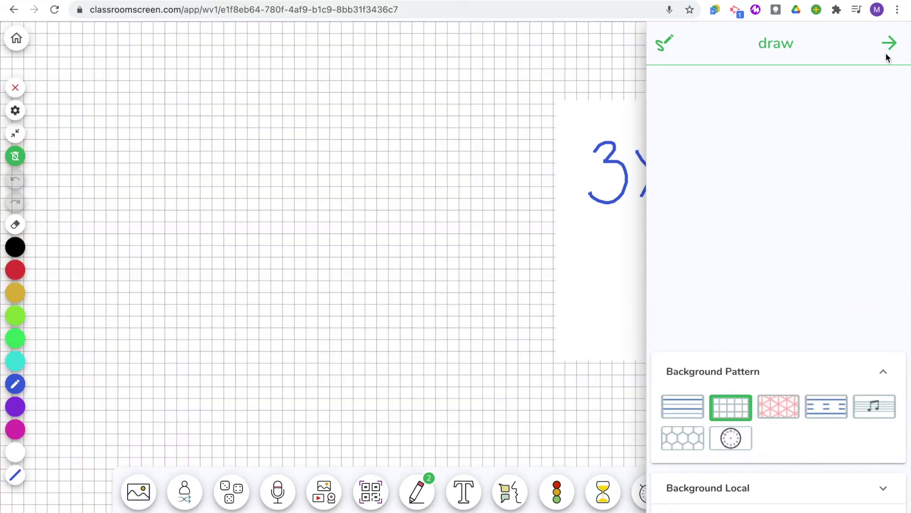
click(887, 51)
- Draw turquoise strokes on the full-screen grid board
click(15, 361)
mouse_move(153, 127)
mouse_down()
mouse_move(178, 165)
mouse_move(157, 127)
mouse_up()
drag(212, 133, 221, 144)
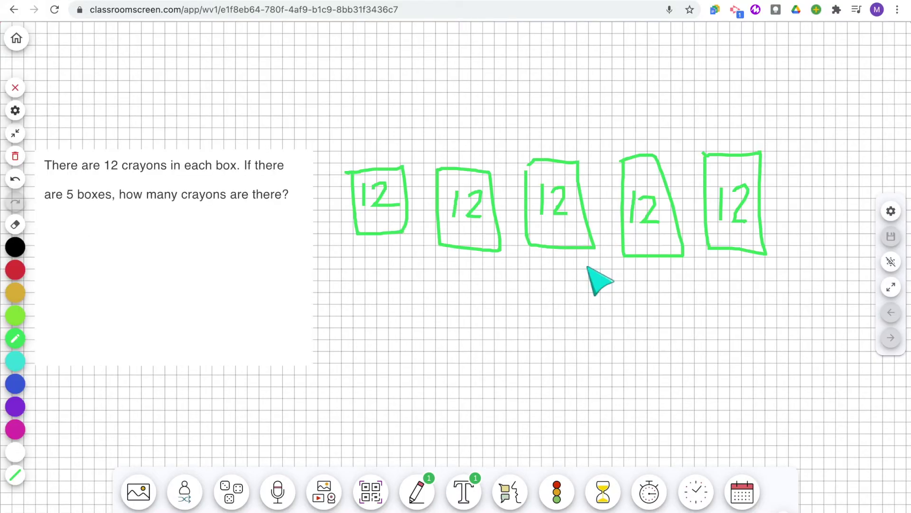
- Add a text box headed "Directions:" with a numbered list: Read Chapter 2, Answer text evidence question in Google Classroom, Work on character trait poster
click(463, 492)
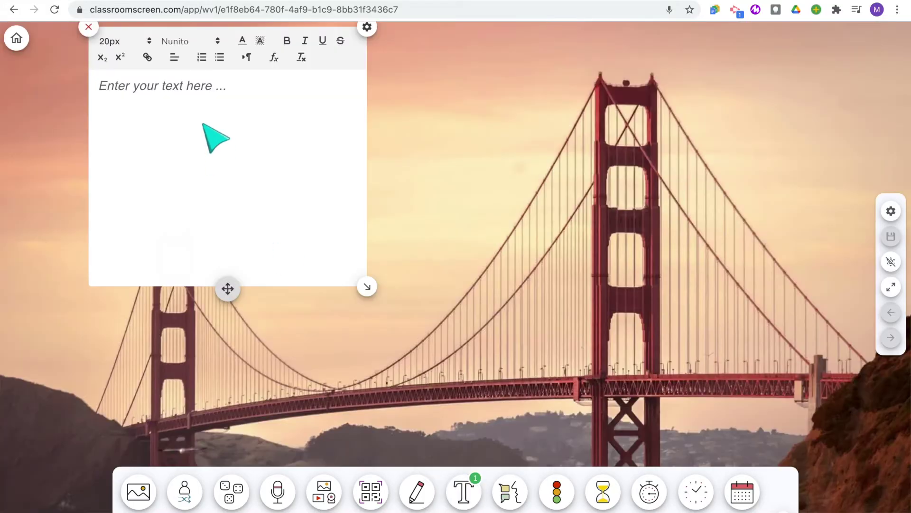
text(Directions:)
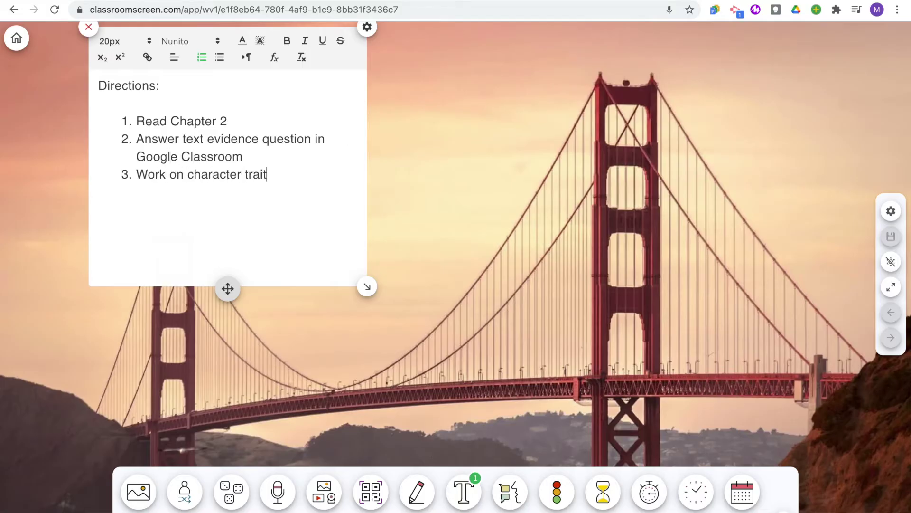
- Set all the directions text to 36px and enlarge the text box to fit it
key(ctrl+a)
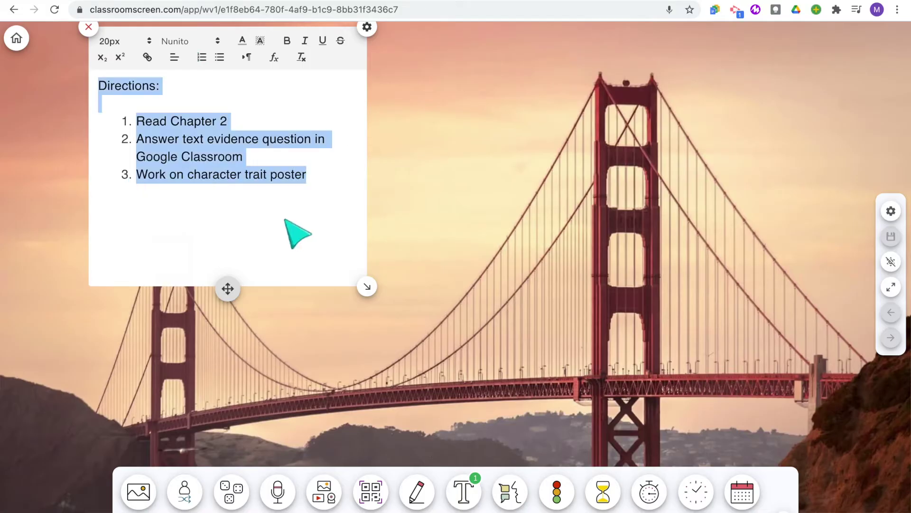
click(147, 40)
click(128, 105)
drag(368, 287, 445, 342)
- Change the font of the directions text to Mali and its colour to purple
click(187, 41)
click(203, 143)
click(241, 40)
click(321, 57)
click(318, 104)
- Insert a green check mark emoji in front of the "Directions:" heading
click(106, 106)
key(ctrl+super+space)
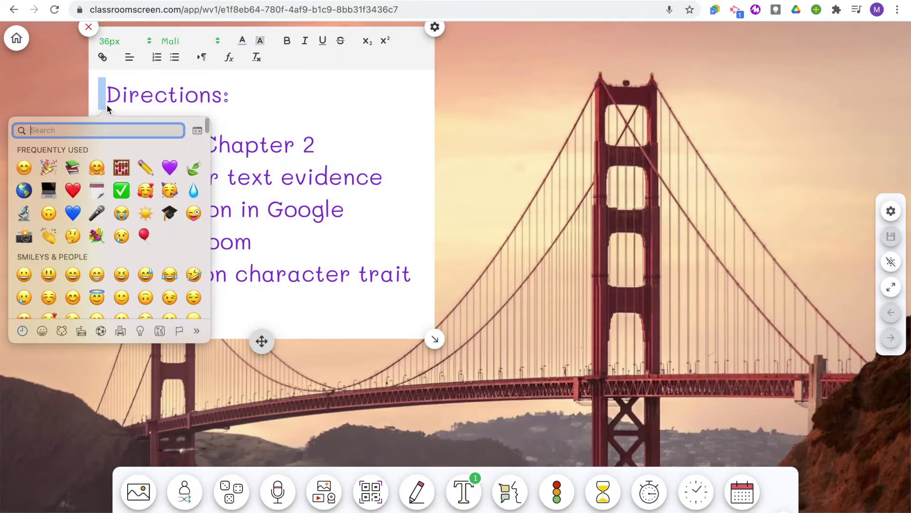
click(121, 191)
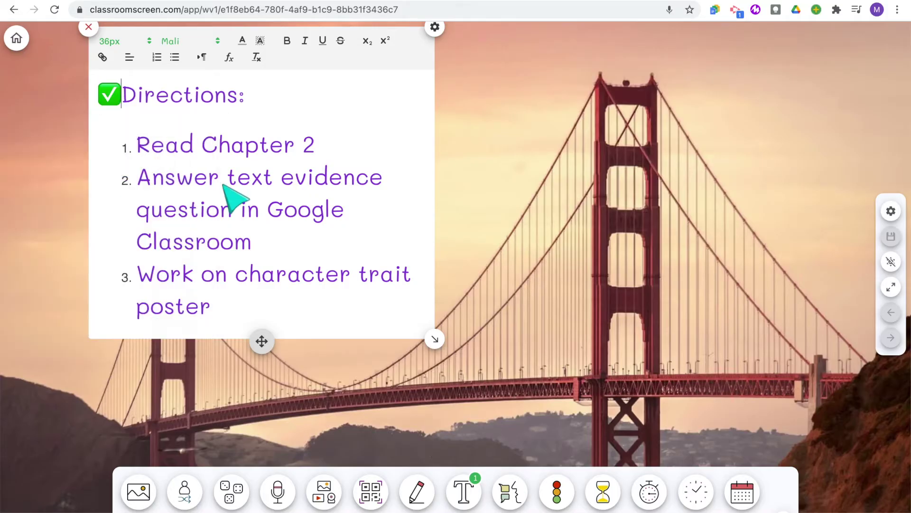
- Set the text box's background colour to pale yellow
click(435, 27)
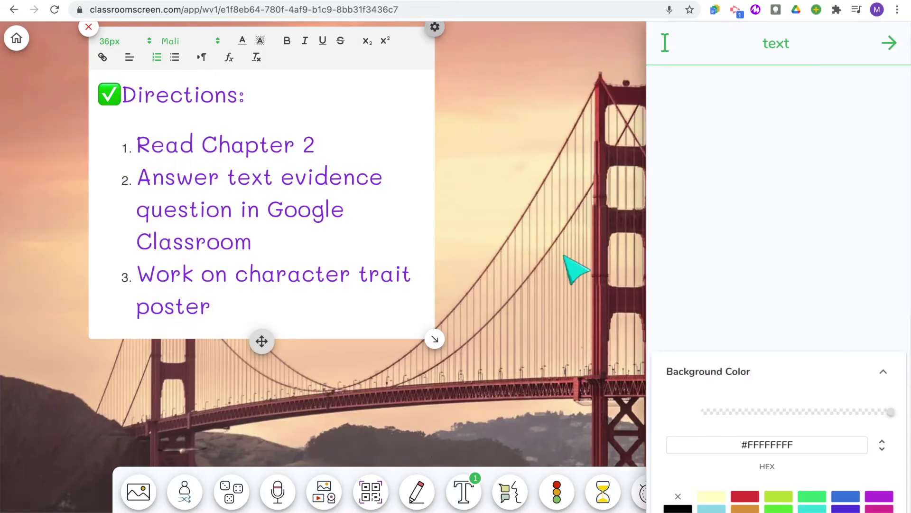
click(711, 496)
click(625, 275)
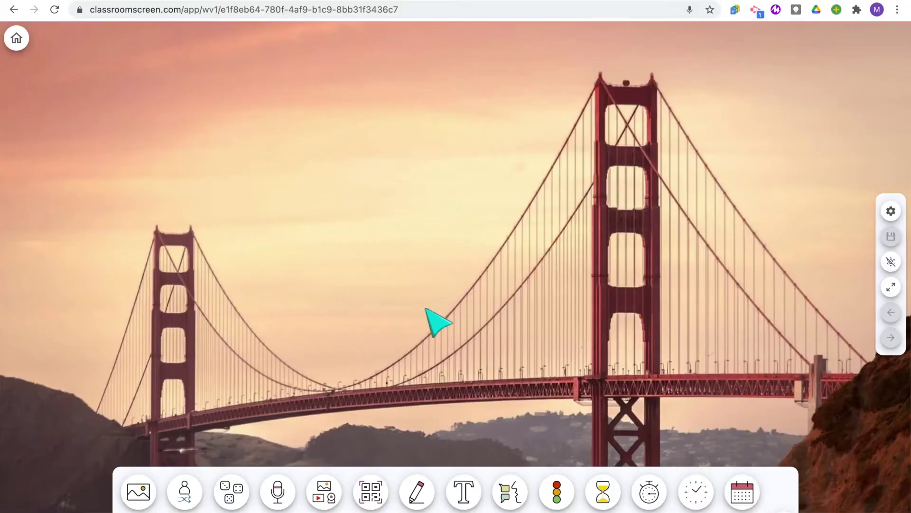
- Add a work symbols widget, reposition it, and switch it through the whisper, question and group discussion symbols
click(512, 492)
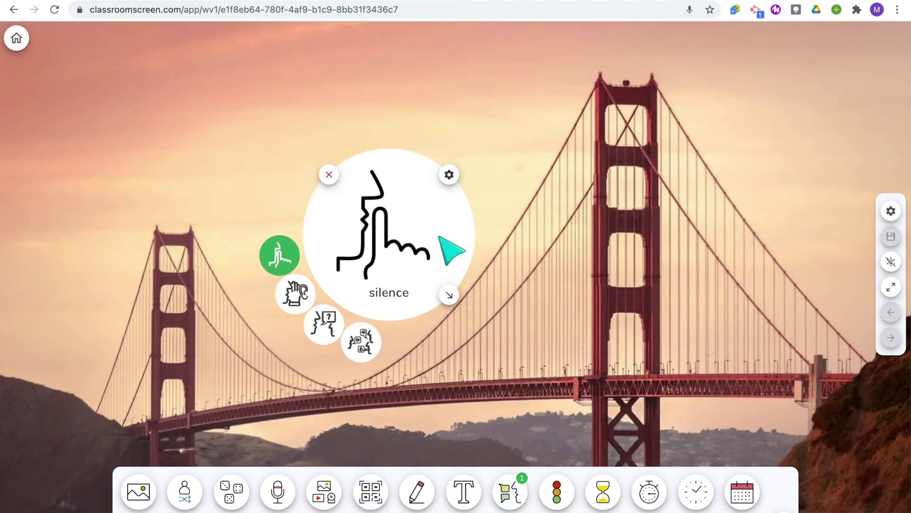
drag(460, 248, 482, 234)
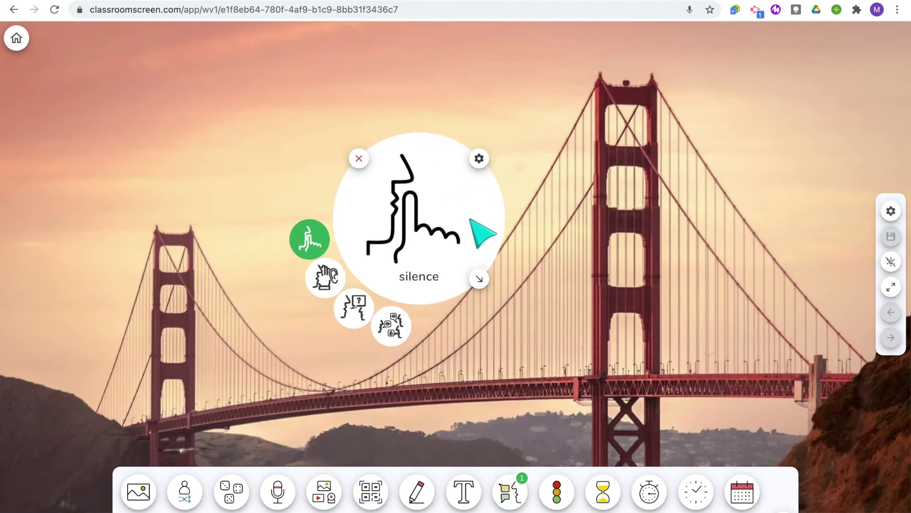
click(326, 277)
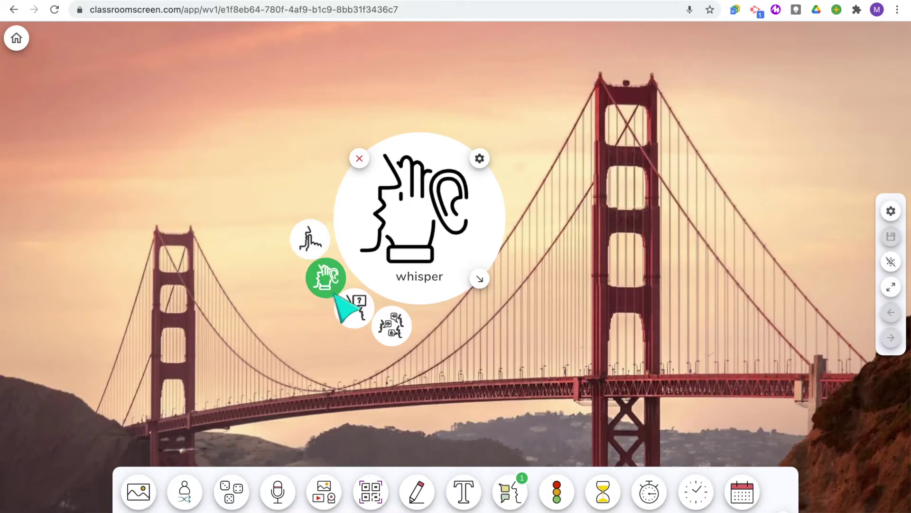
click(361, 319)
click(392, 325)
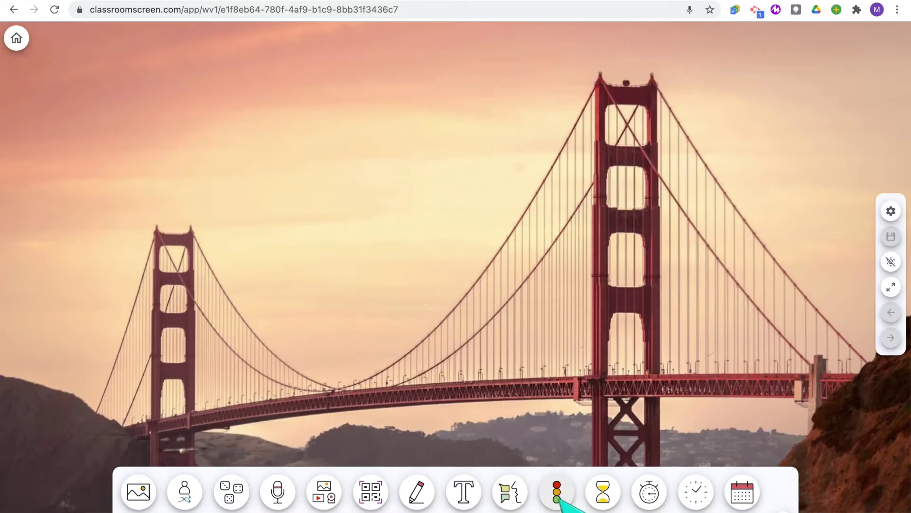
- Add a traffic light widget to the board
click(557, 494)
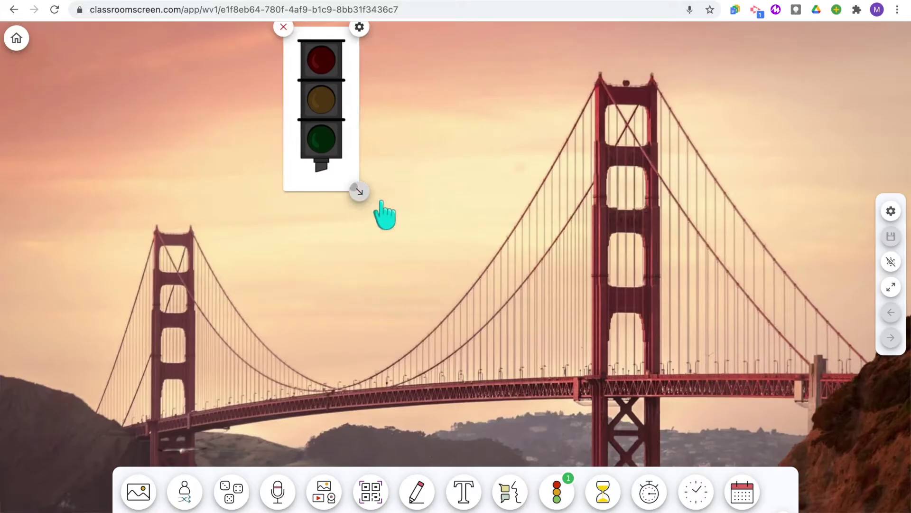
- Enlarge the traffic light widget, move it to the left of the board, and switch it through red, yellow and green
drag(359, 192, 437, 264)
drag(346, 239, 111, 275)
click(124, 95)
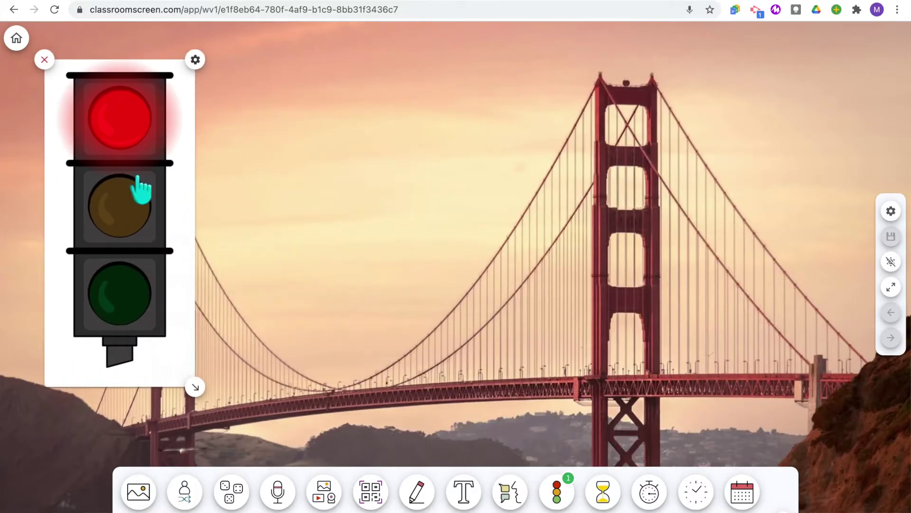
click(129, 204)
click(128, 298)
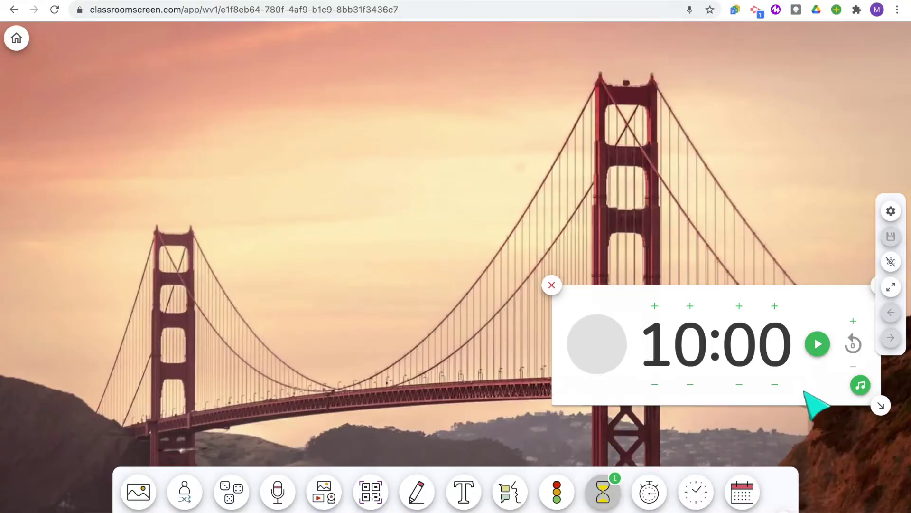
- Move the timer widget to the middle of the board and adjust its minutes, finishing at 10:00
drag(773, 301, 518, 180)
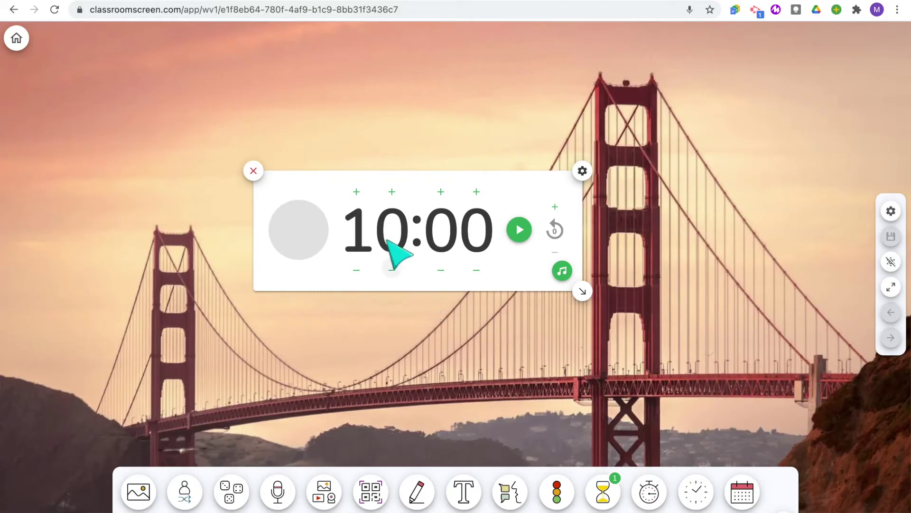
click(392, 191)
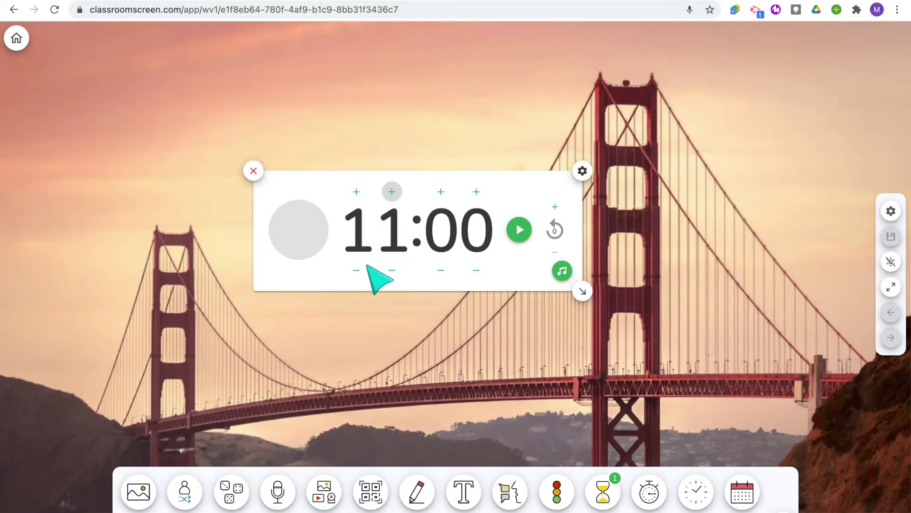
click(391, 269)
click(391, 269)
click(392, 270)
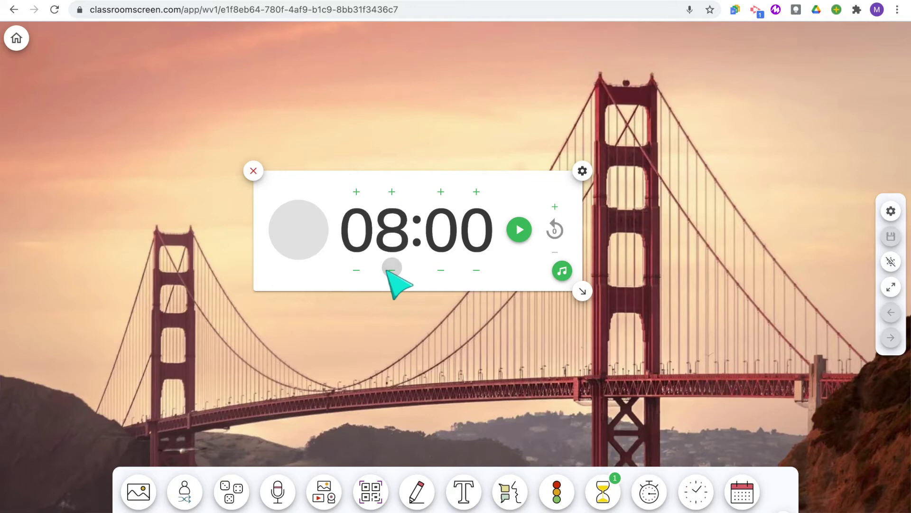
click(391, 269)
click(392, 192)
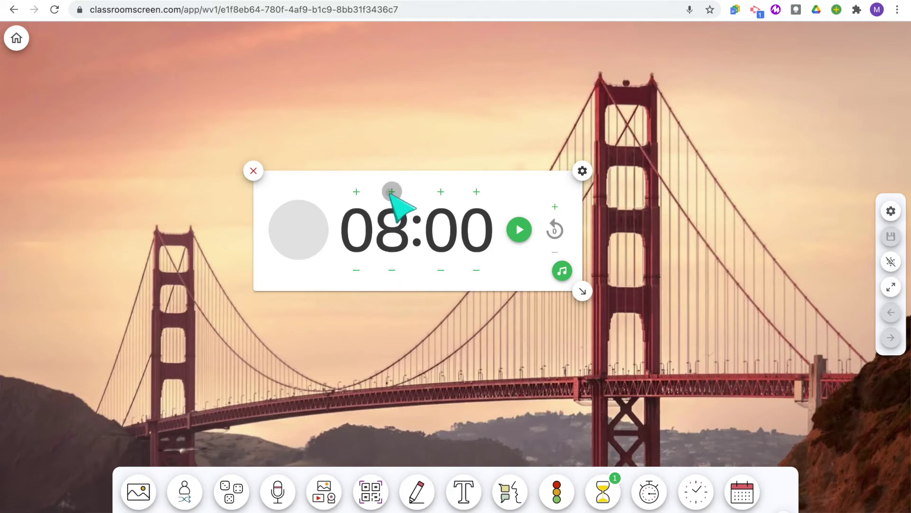
click(392, 191)
click(391, 192)
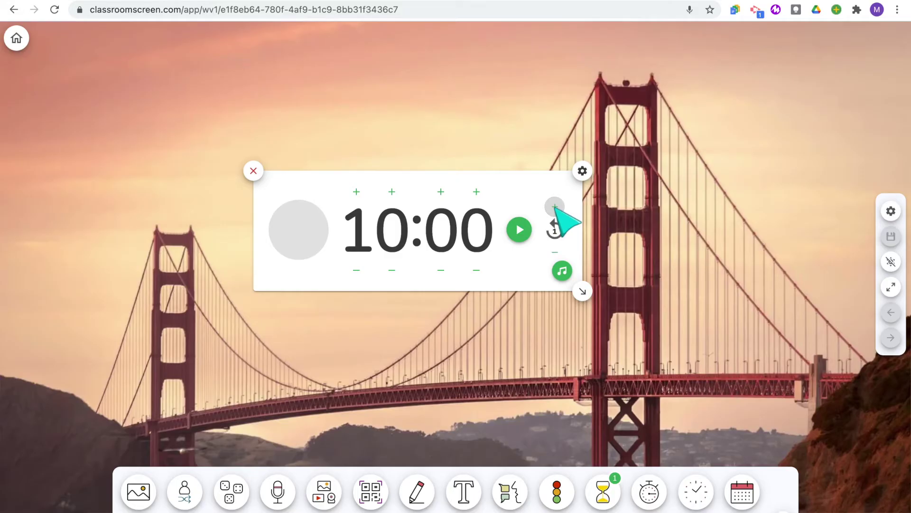
- Choose the harp as the timer's end sound
click(563, 271)
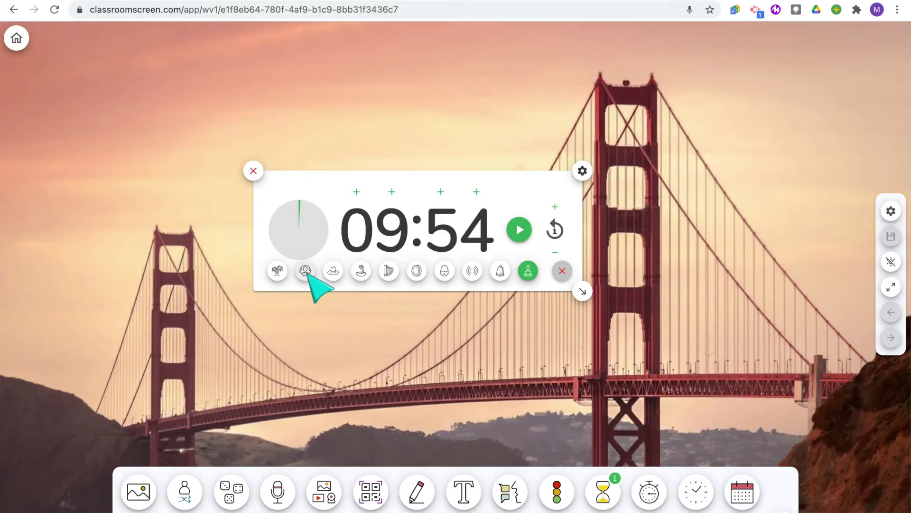
click(390, 272)
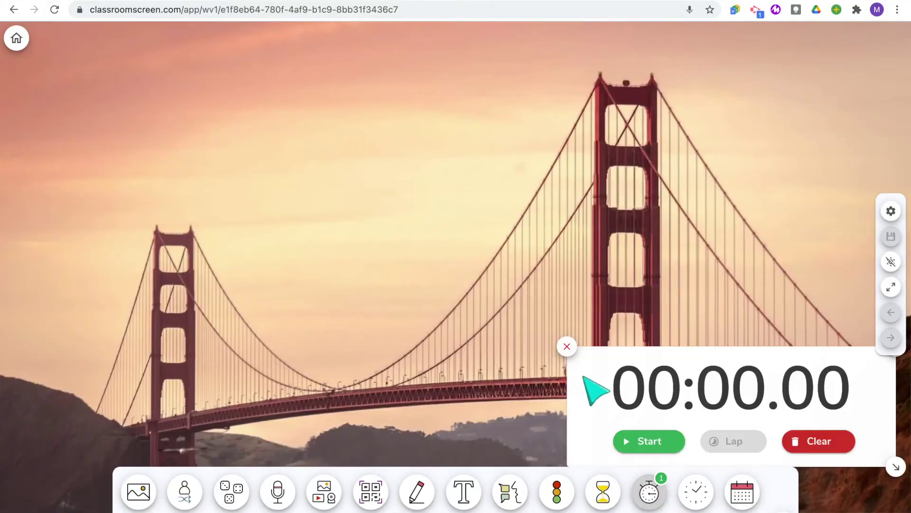
- Move the stopwatch widget toward the board's upper left and add a calendar widget
drag(596, 389, 244, 152)
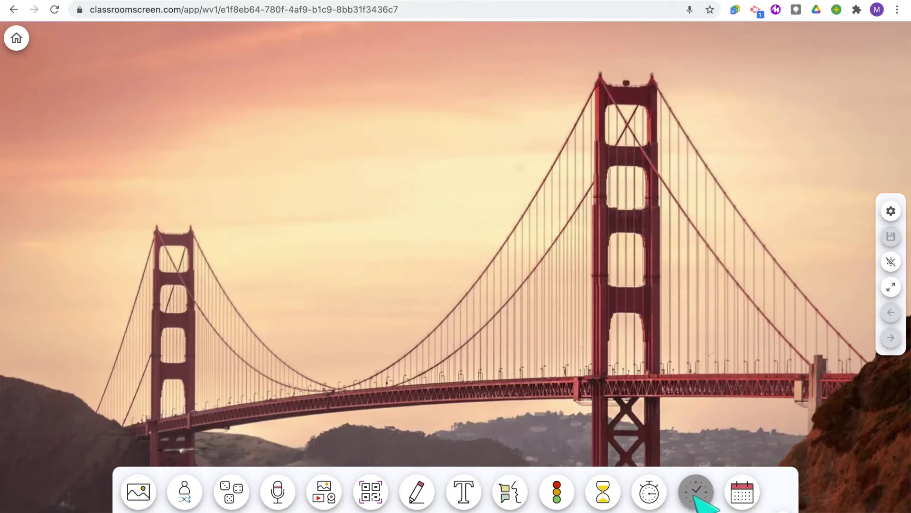
click(329, 194)
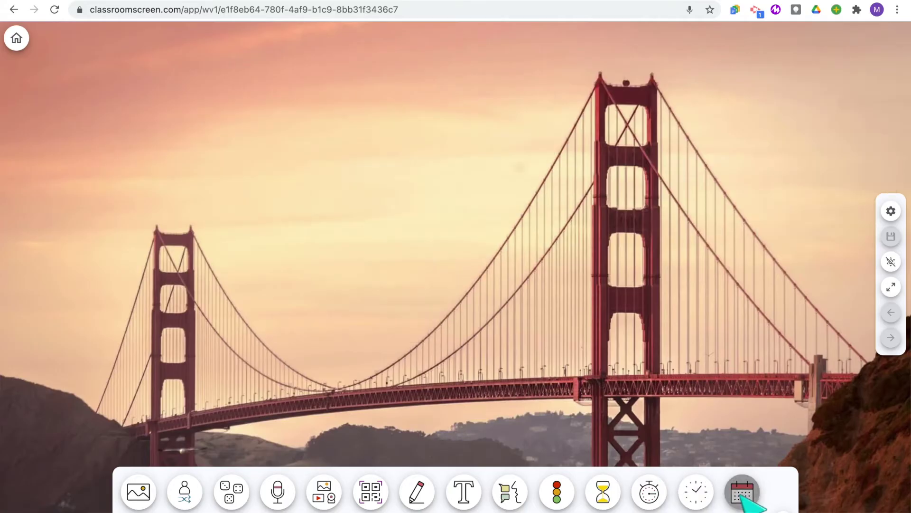
click(742, 493)
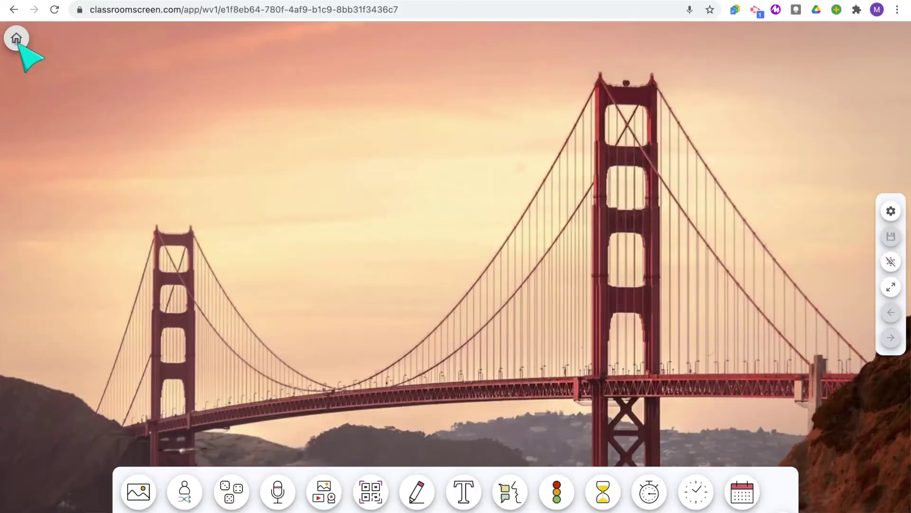
- Return to the screens overview and create a smileys poll asking "What do you think of today's lesson?" with five smileys and a bar chart
click(16, 38)
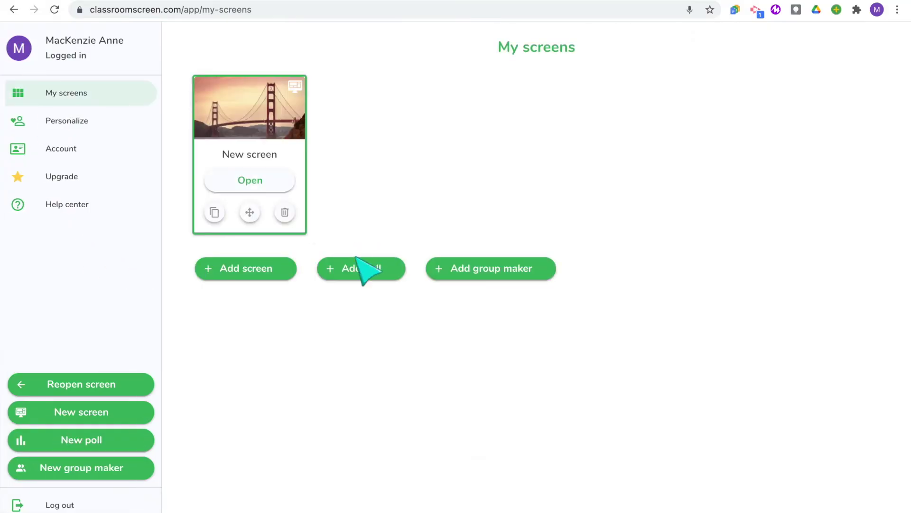
click(345, 273)
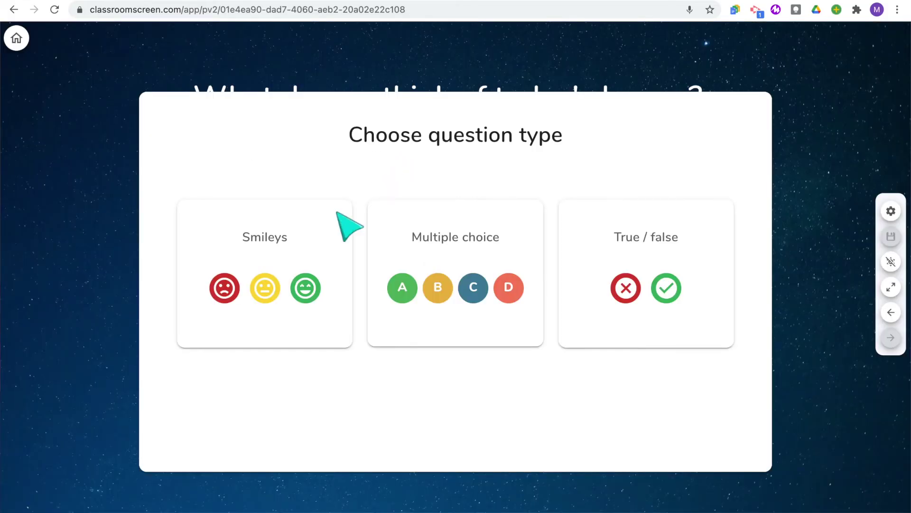
click(306, 243)
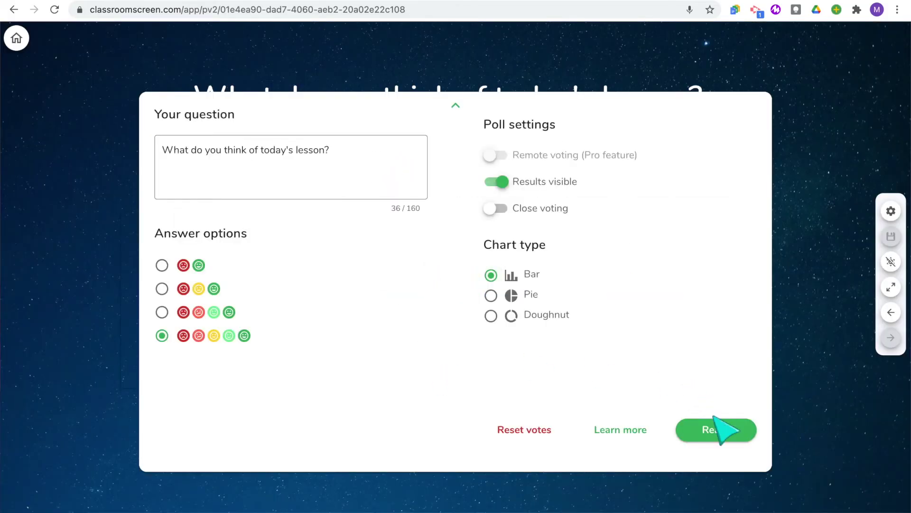
click(722, 428)
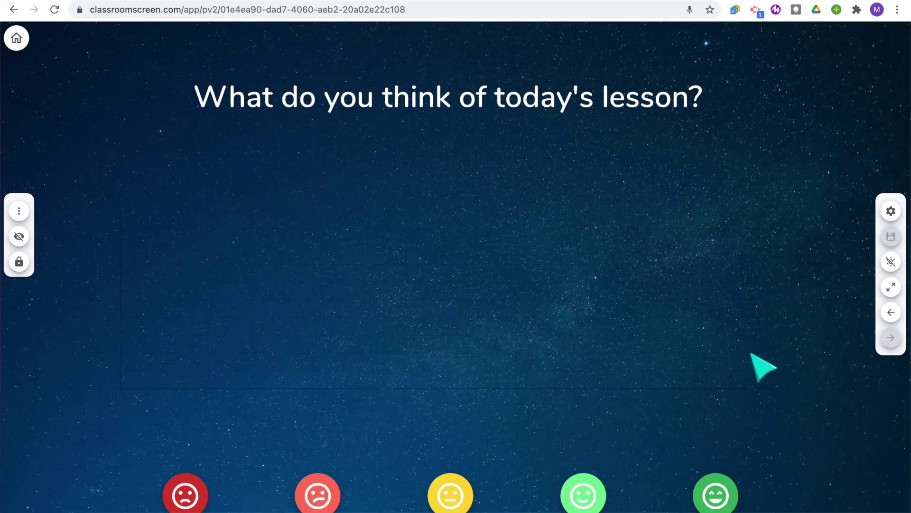
- Cast several sample votes for the slightly unhappy, neutral, happy and very happy smileys in the poll
click(585, 496)
click(584, 496)
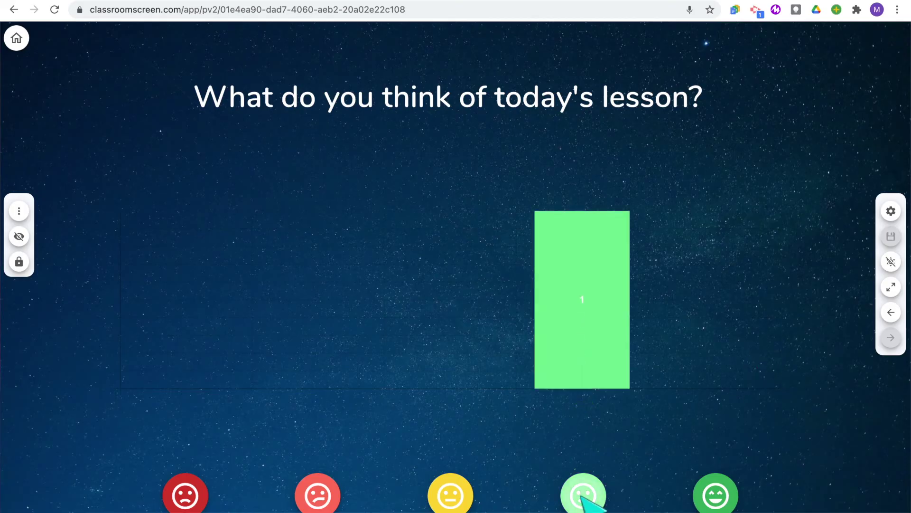
click(445, 491)
click(588, 491)
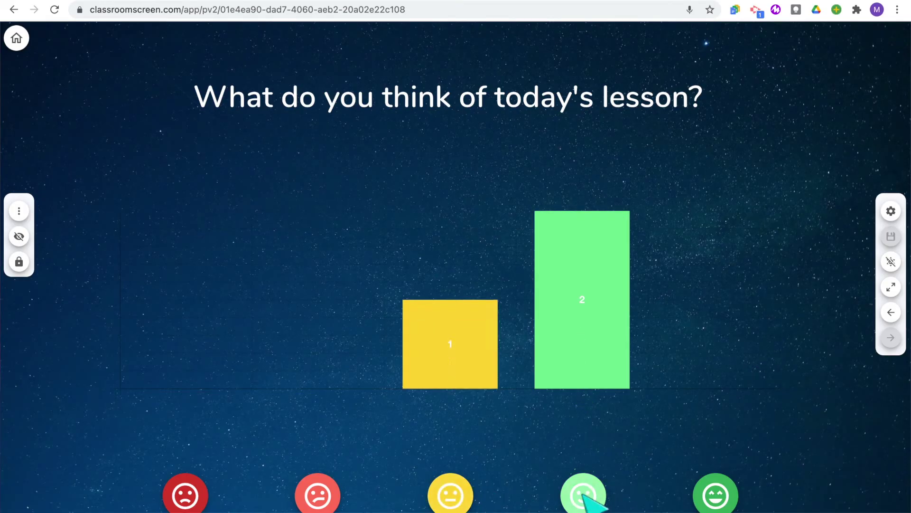
click(716, 494)
click(716, 493)
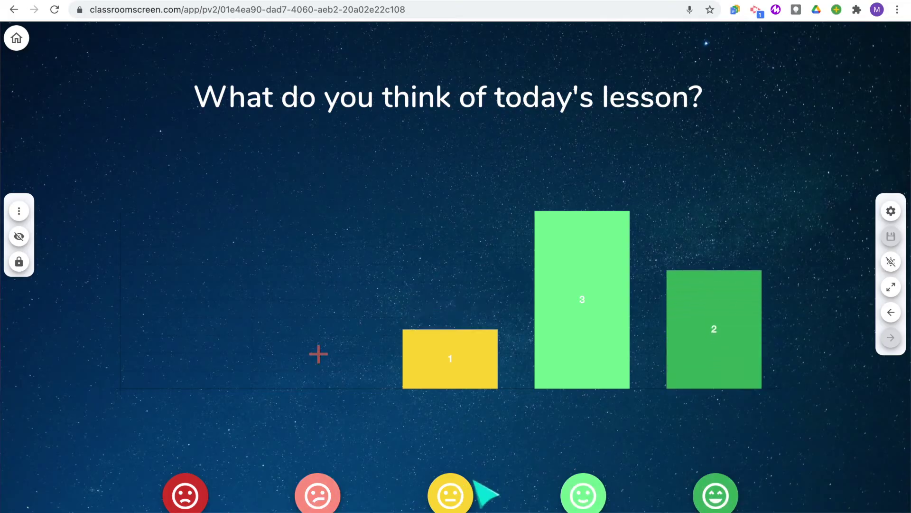
click(456, 494)
click(457, 495)
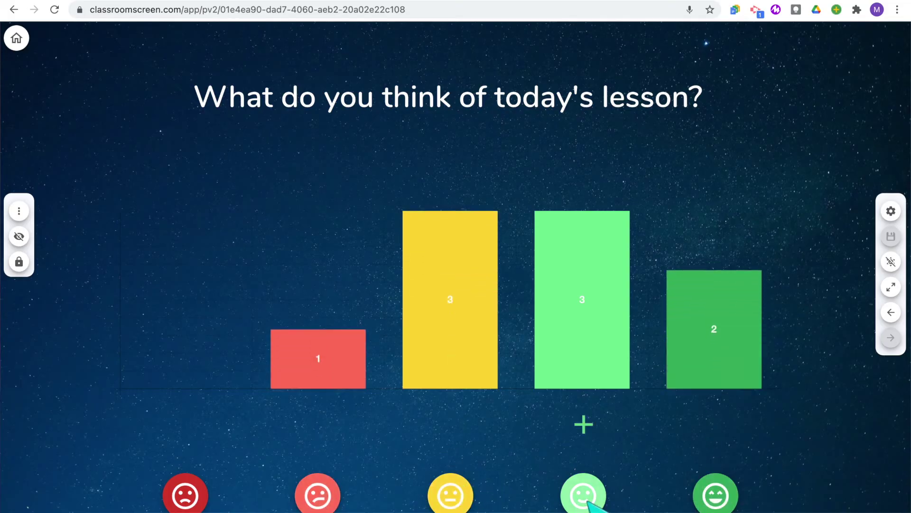
click(588, 498)
click(588, 498)
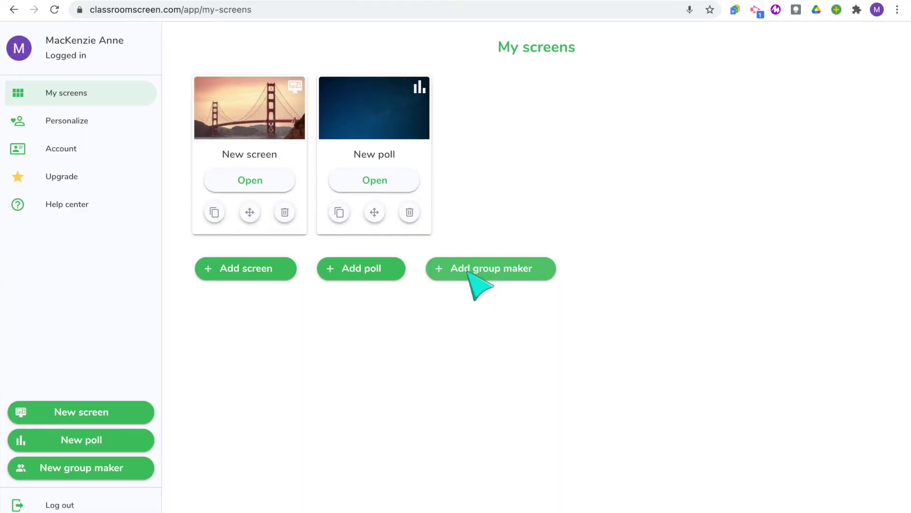
- Add a group maker, open it, and review the students in the Class List
click(469, 273)
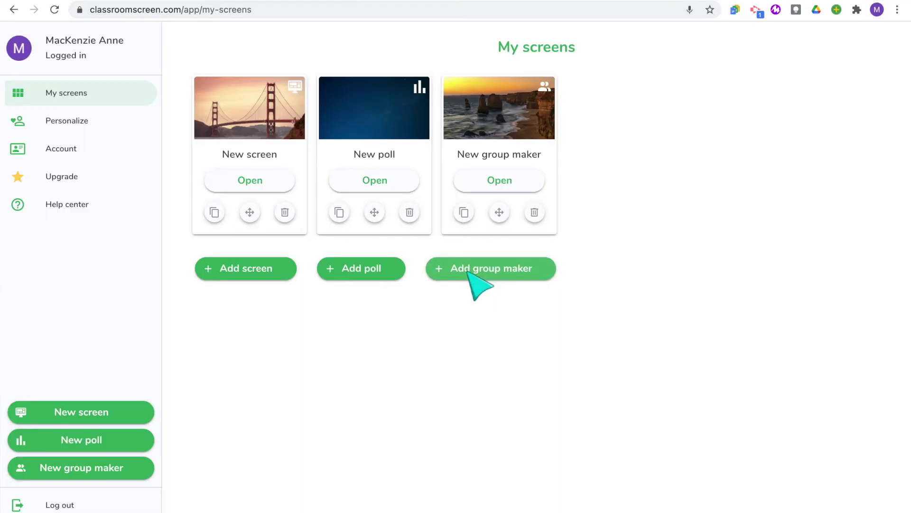
click(502, 180)
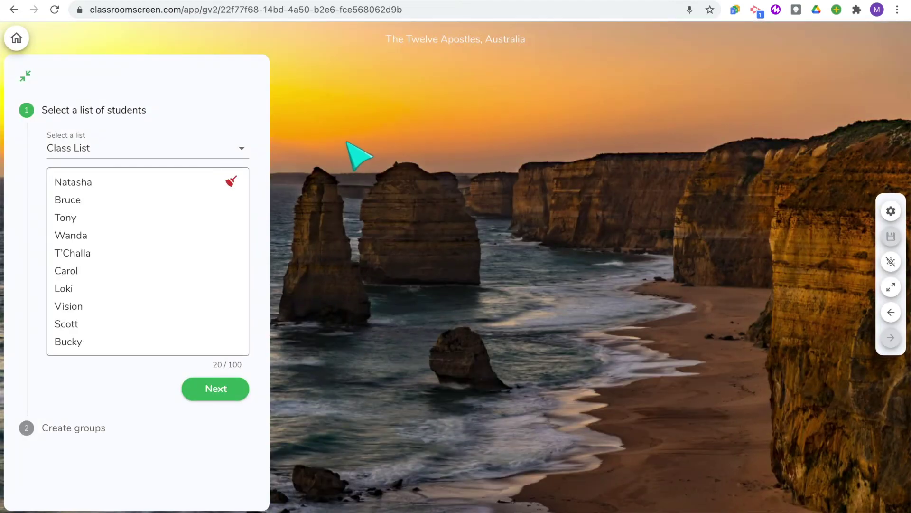
scroll(223, 235, down, 5)
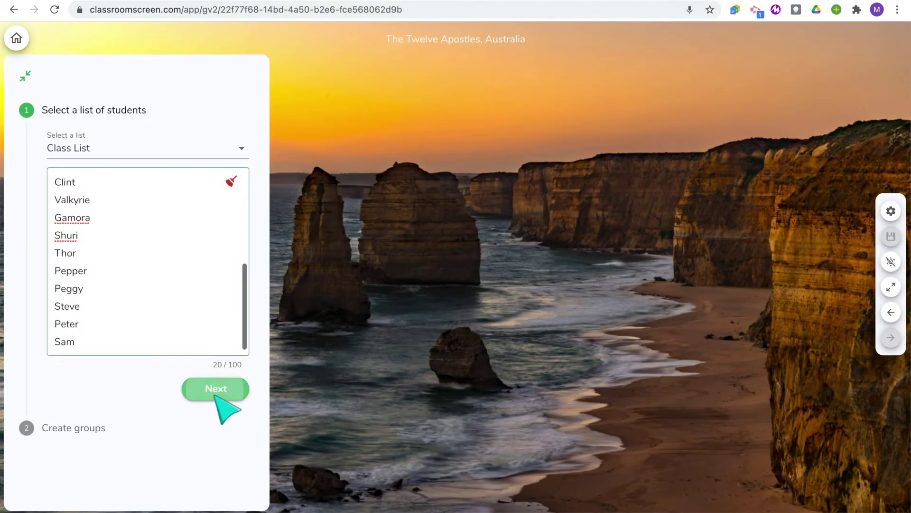
- Accept the Class List and set up 5 groups with a size of 4
click(216, 389)
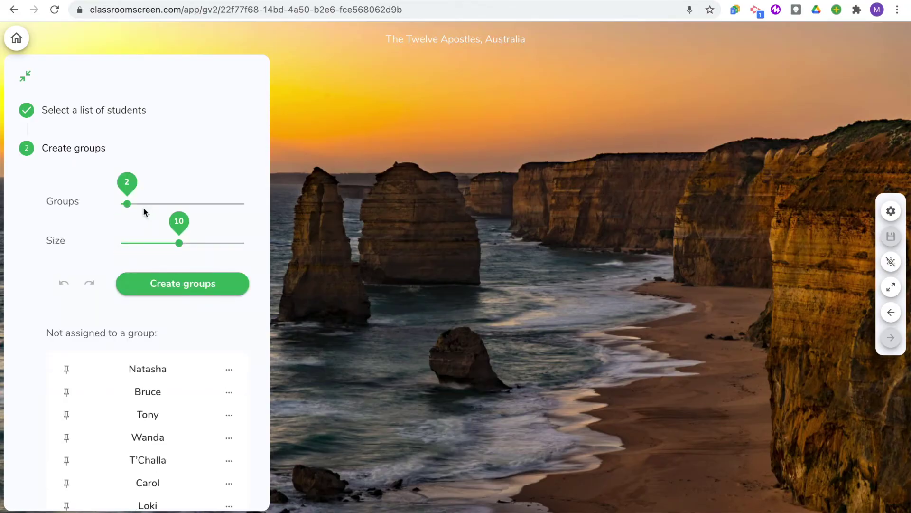
drag(127, 204, 148, 204)
drag(179, 243, 139, 243)
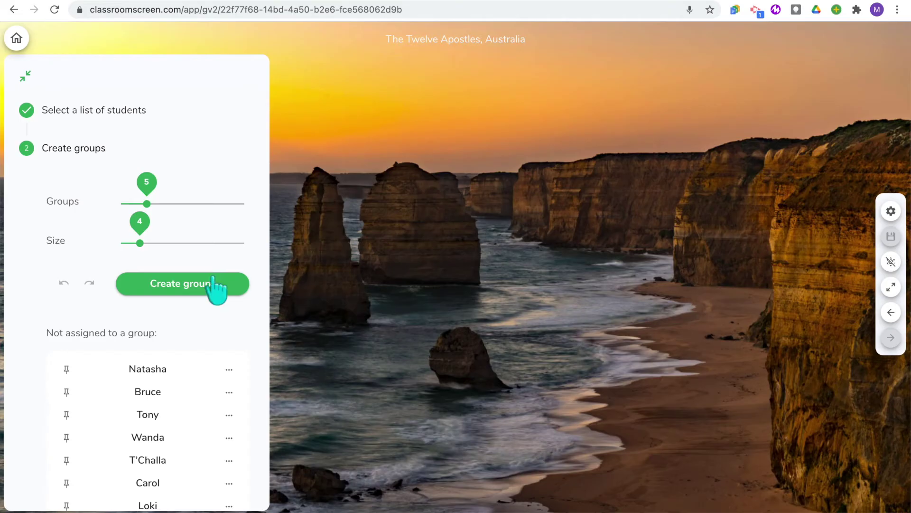
- Exclude the second student in the unassigned list from being matched with the third student
scroll(210, 350, down, 2)
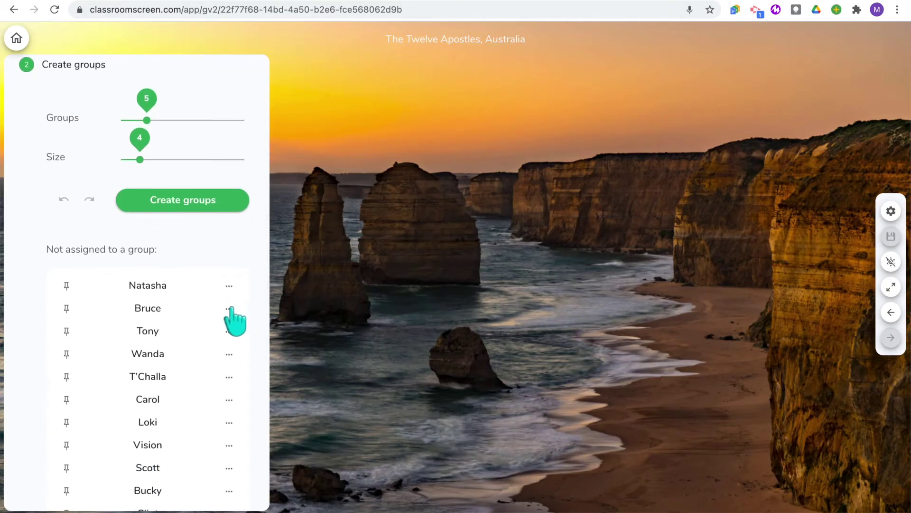
click(229, 309)
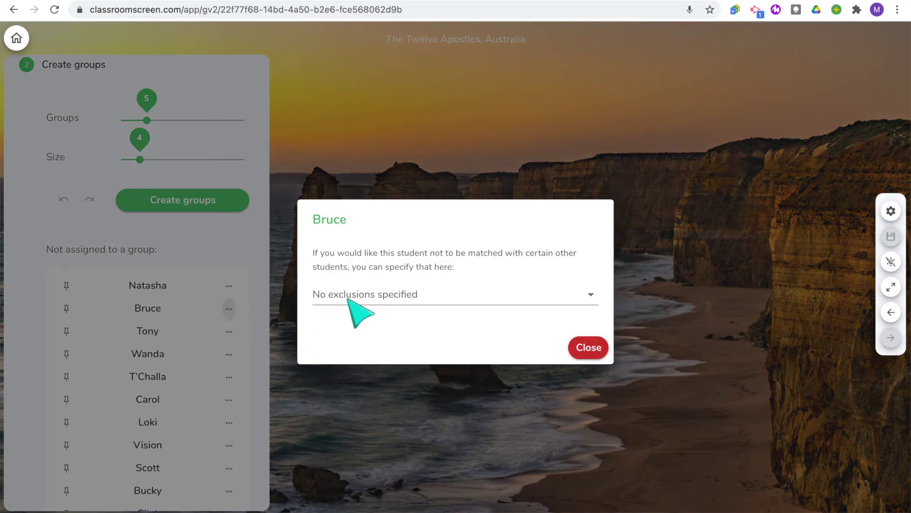
click(351, 293)
click(331, 334)
click(576, 284)
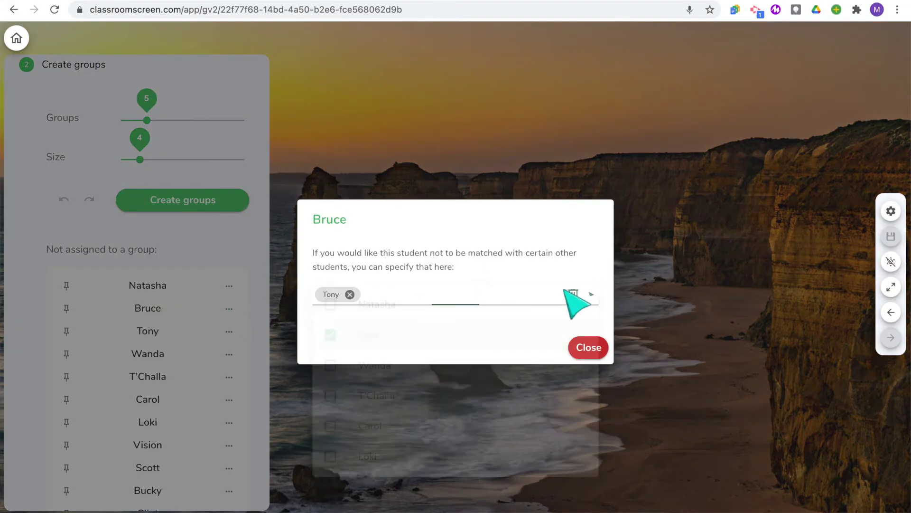
click(589, 348)
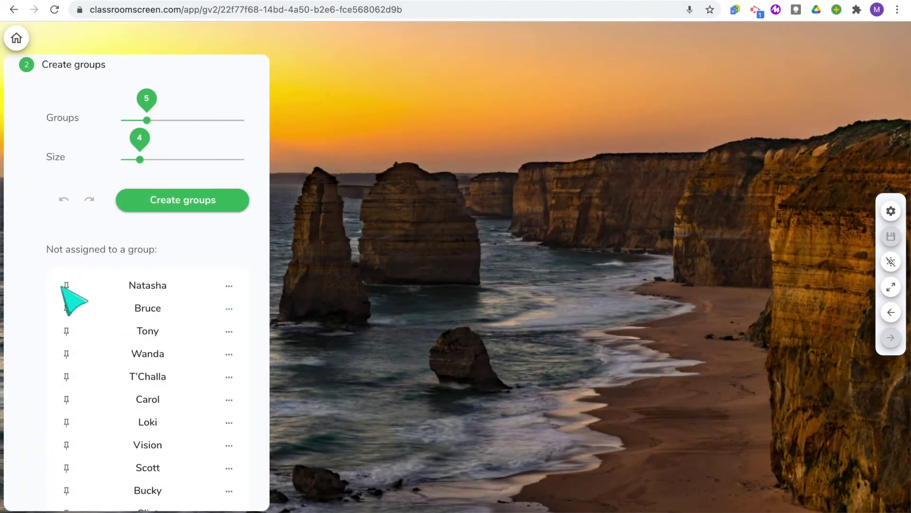
- Create the random student groups and swap one Group B student with one from Group D
click(68, 285)
click(174, 205)
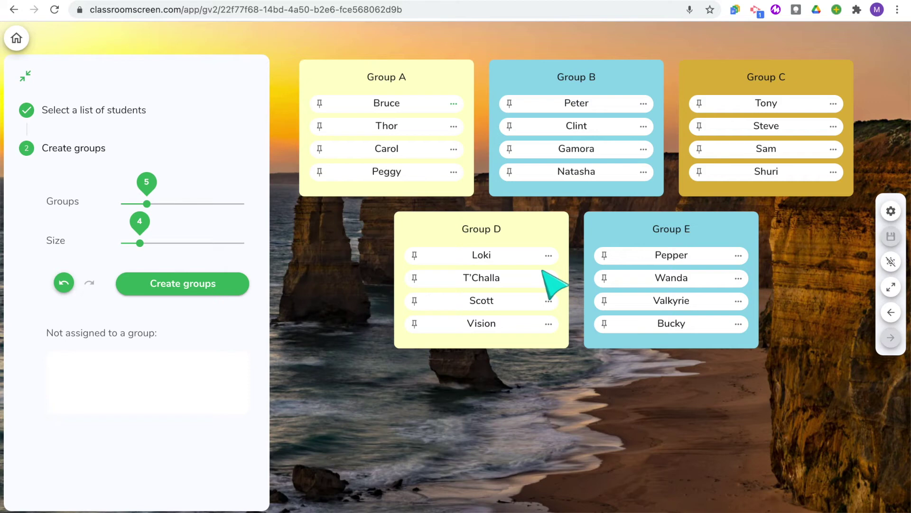
drag(532, 277, 505, 301)
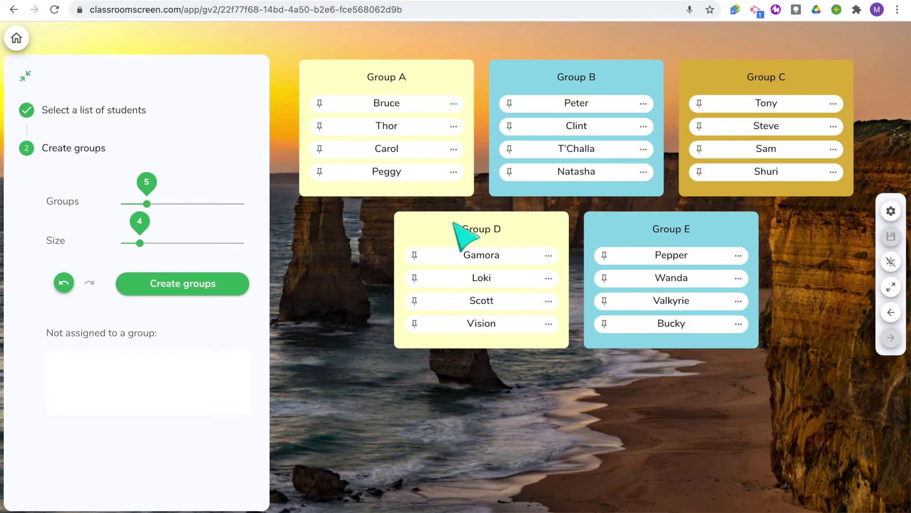
- Edit the Group A heading, starting the name with "Group", and collapse the group setup
double_click(402, 78)
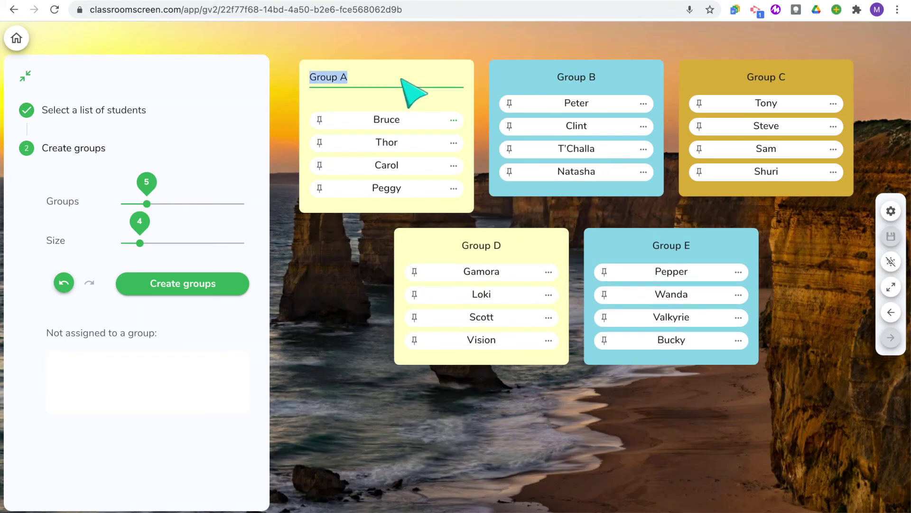
text(G)
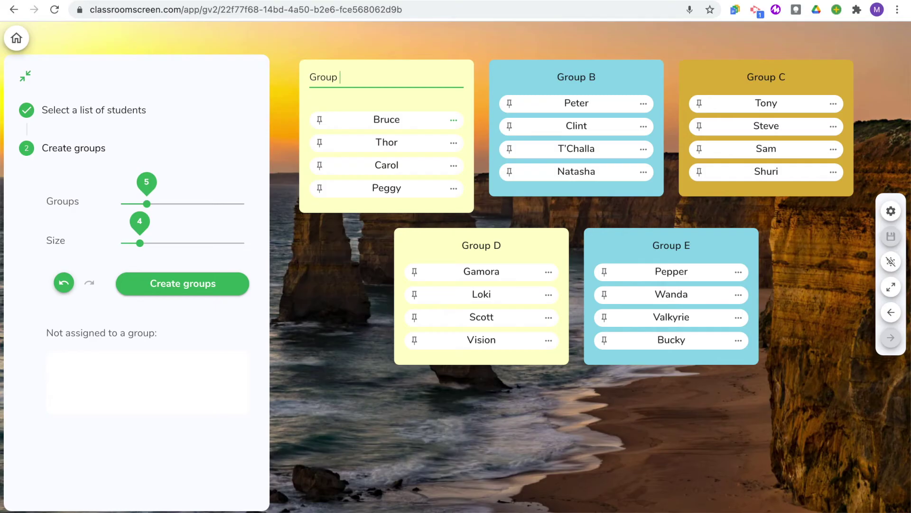
key(Return)
click(26, 76)
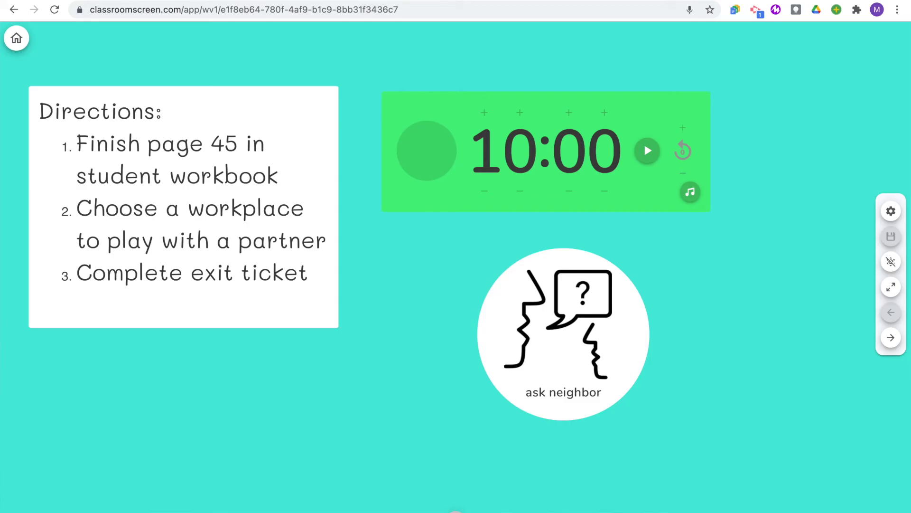
- Go from the screen with directions, timer and work symbol to the next saved screen
click(891, 340)
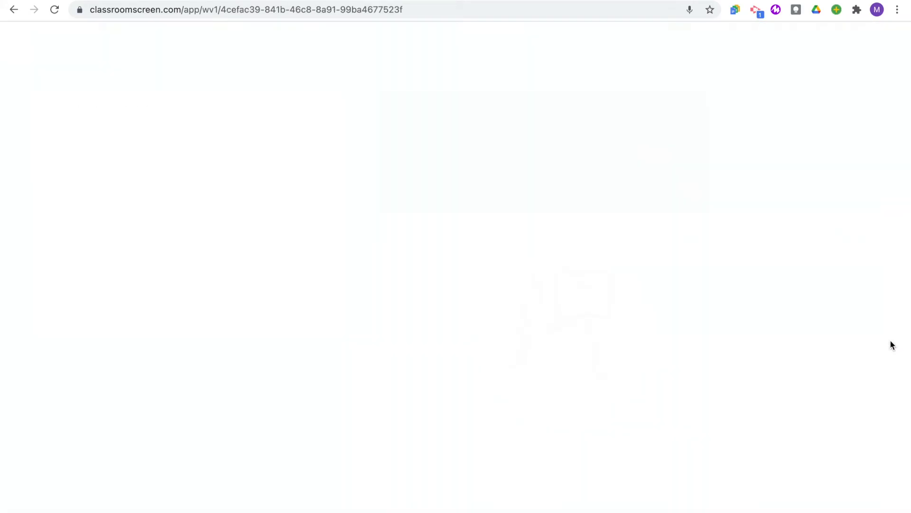